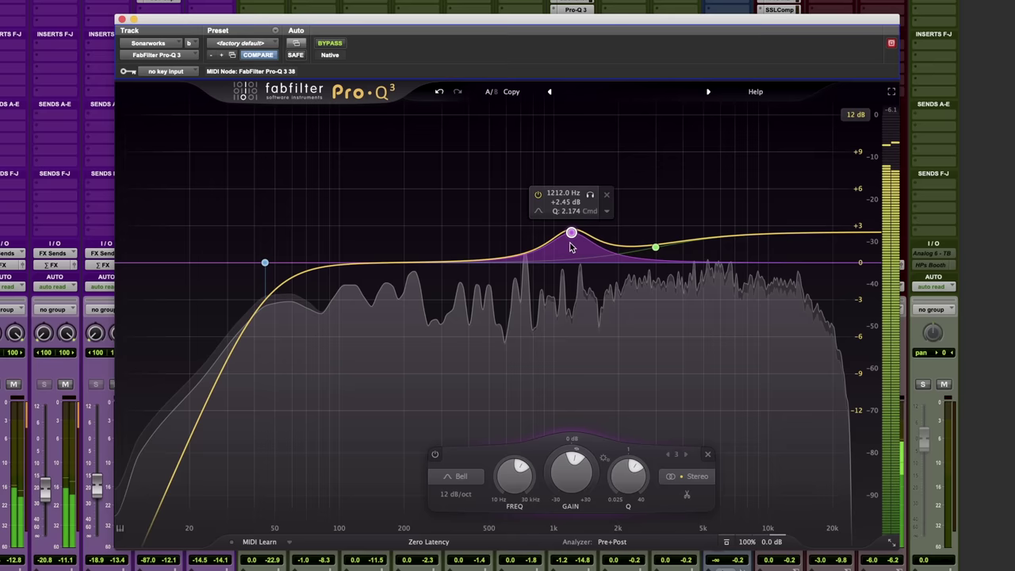
- Boost the Pro-Q 3 bell band by about 2.45 dB at 1212 Hz
drag(571, 248, 480, 213)
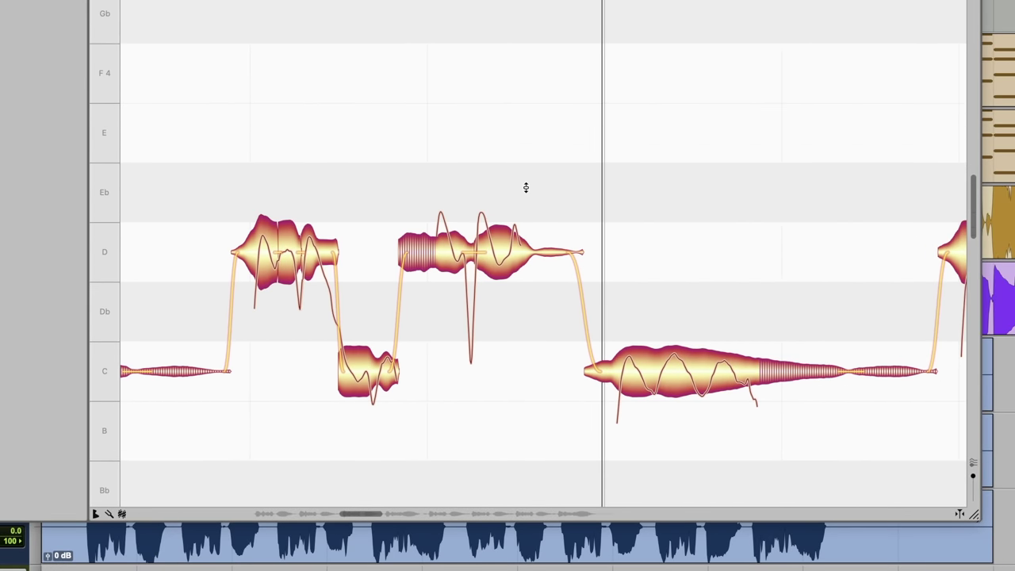
- Flatten the long D note's pitch wobble with the Pitch Modulation Tool, then deselect it
right_click(441, 41)
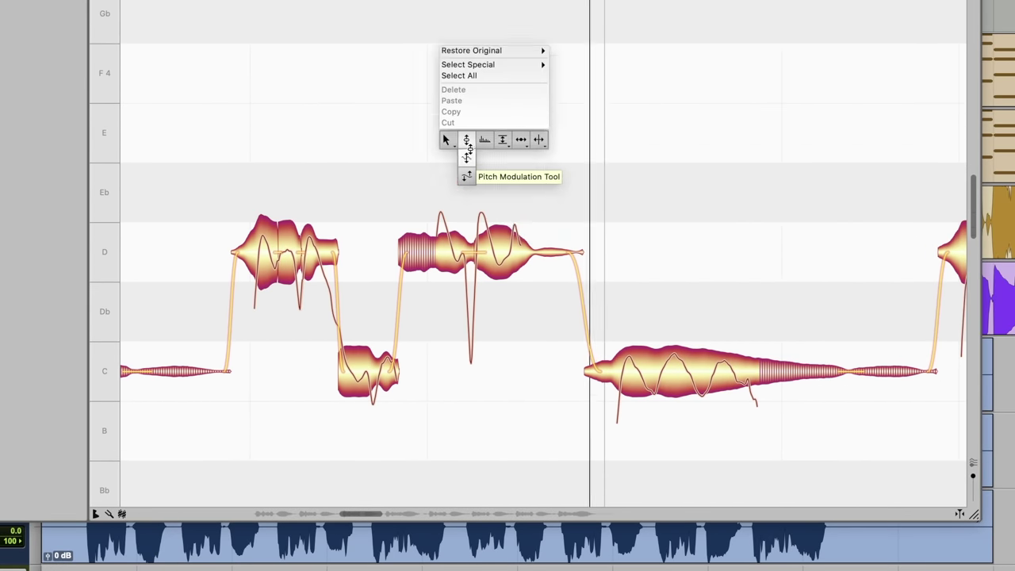
click(465, 141)
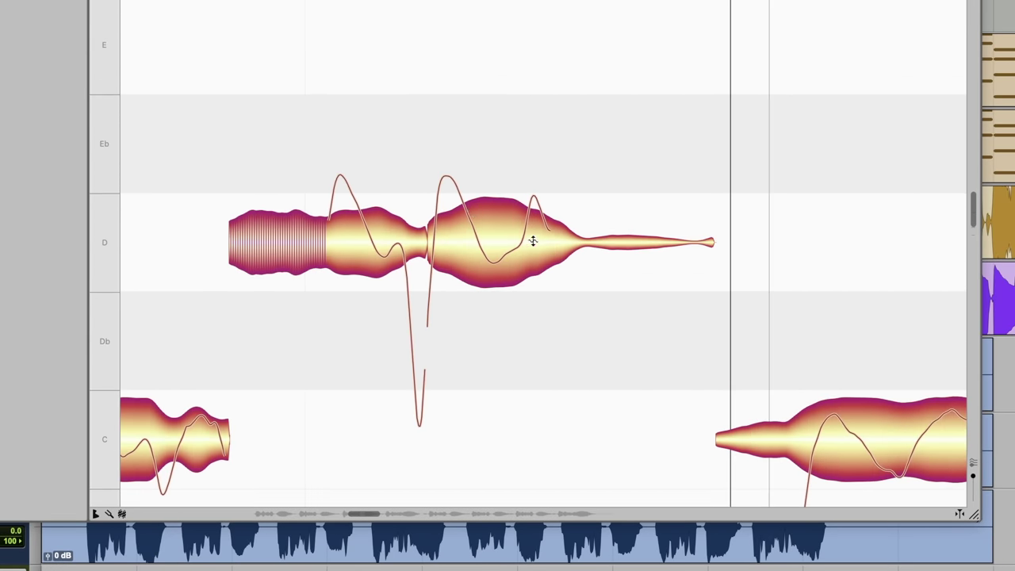
double_click(533, 241)
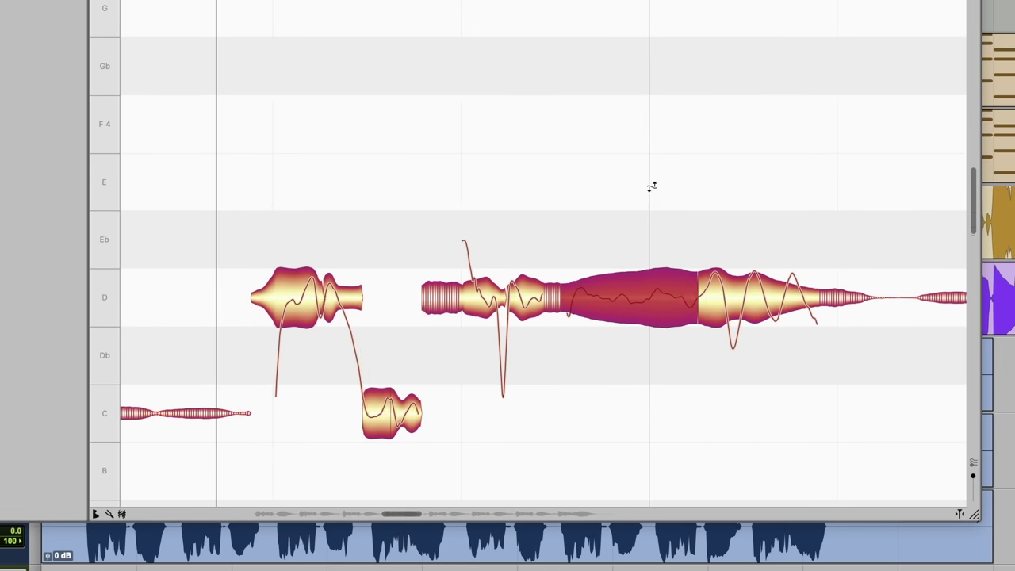
click(671, 237)
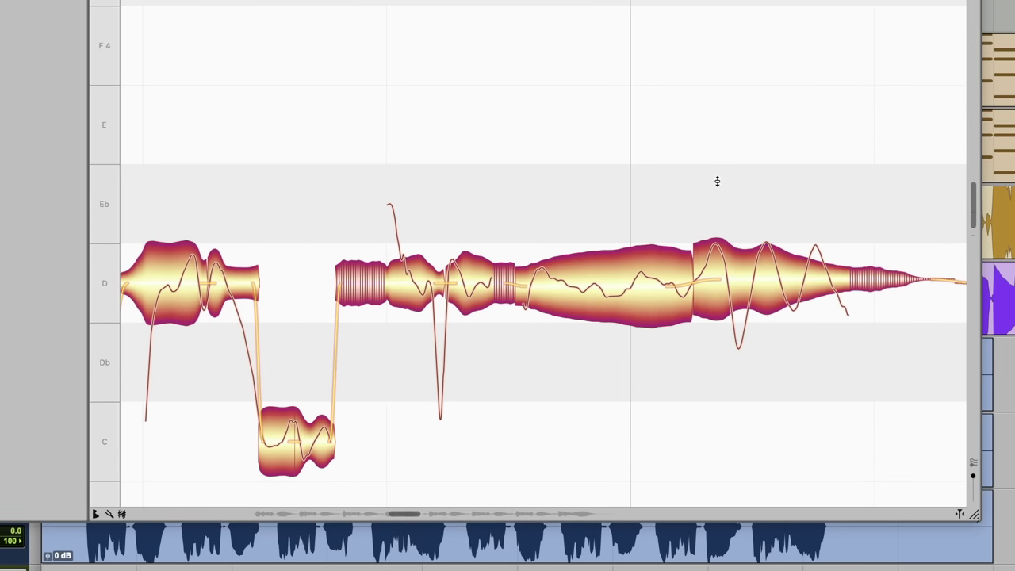
scroll(717, 182, up, 5)
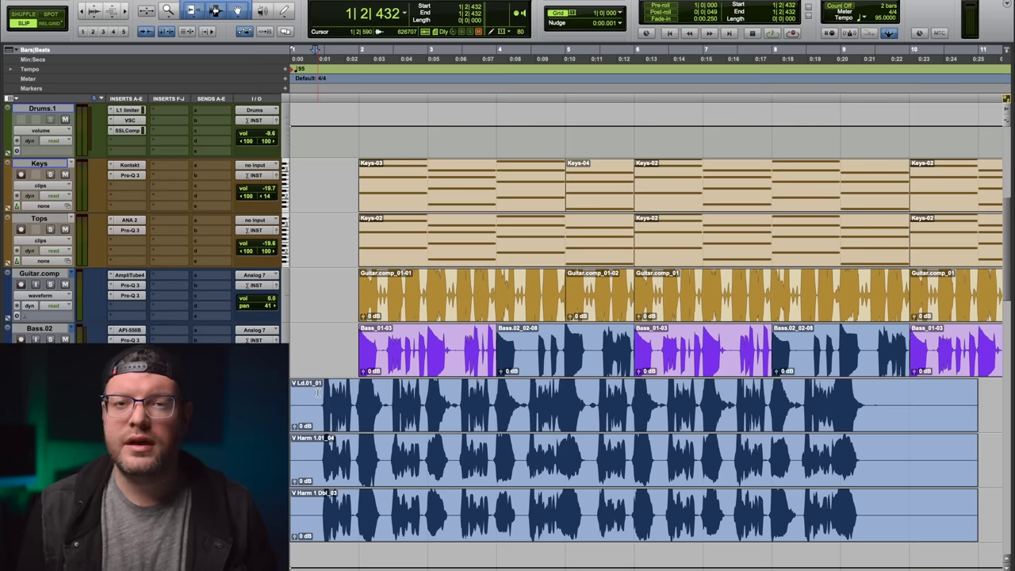
- Arm Melodyne Transfer on the V Ld.01 lead vocal only, leaving both harmony tracks unarmed
double_click(317, 393)
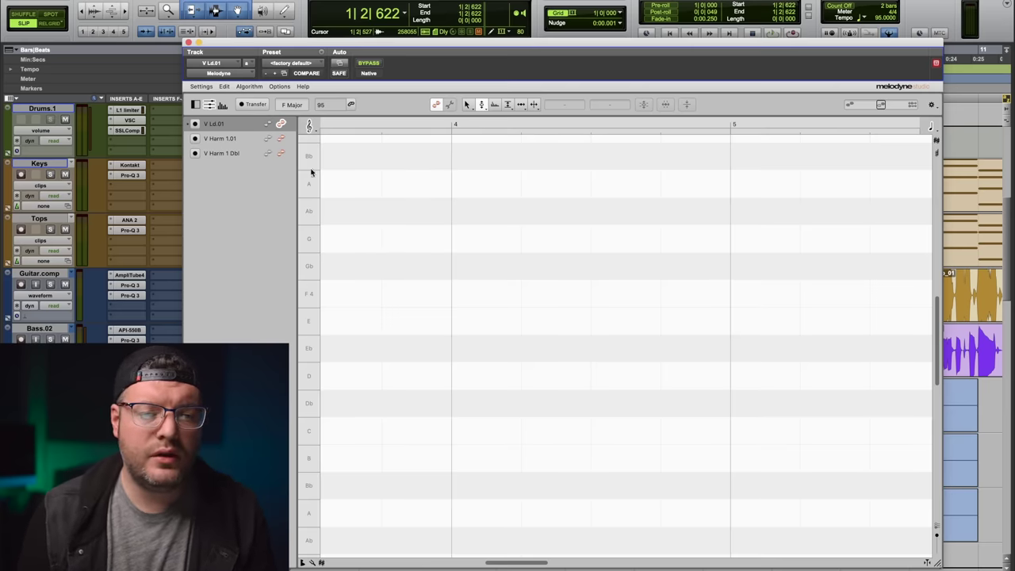
click(256, 105)
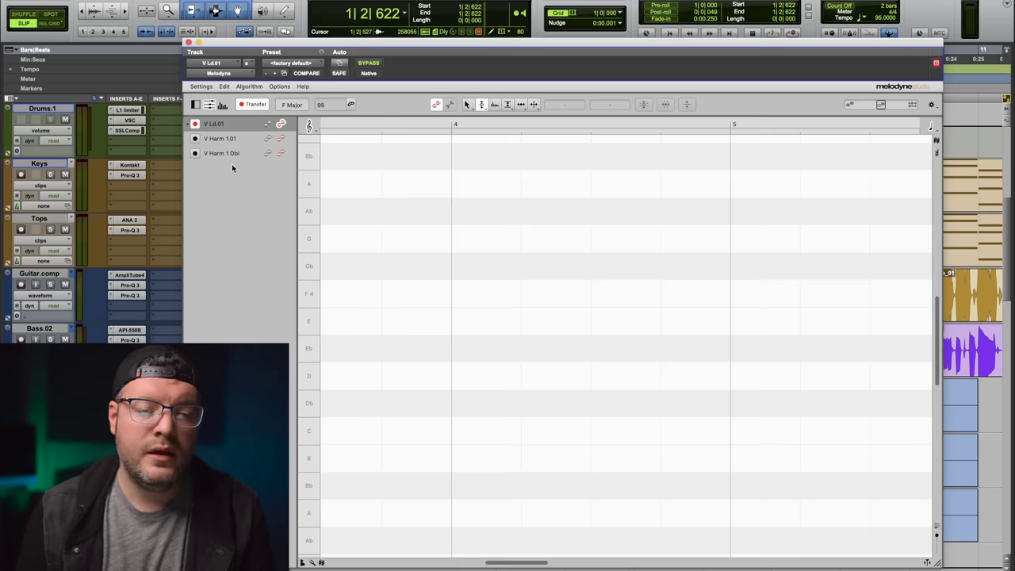
click(195, 138)
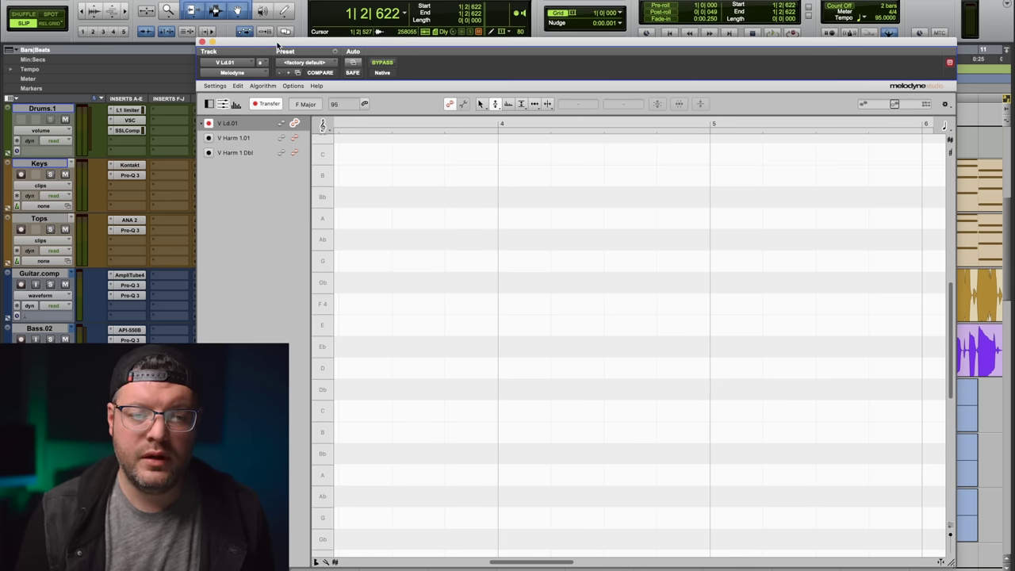
click(201, 41)
- Select V Ld.01 from its start to bar 9 and play it through to transfer it into Melodyne
drag(311, 404, 892, 394)
drag(327, 386, 306, 386)
double_click(306, 386)
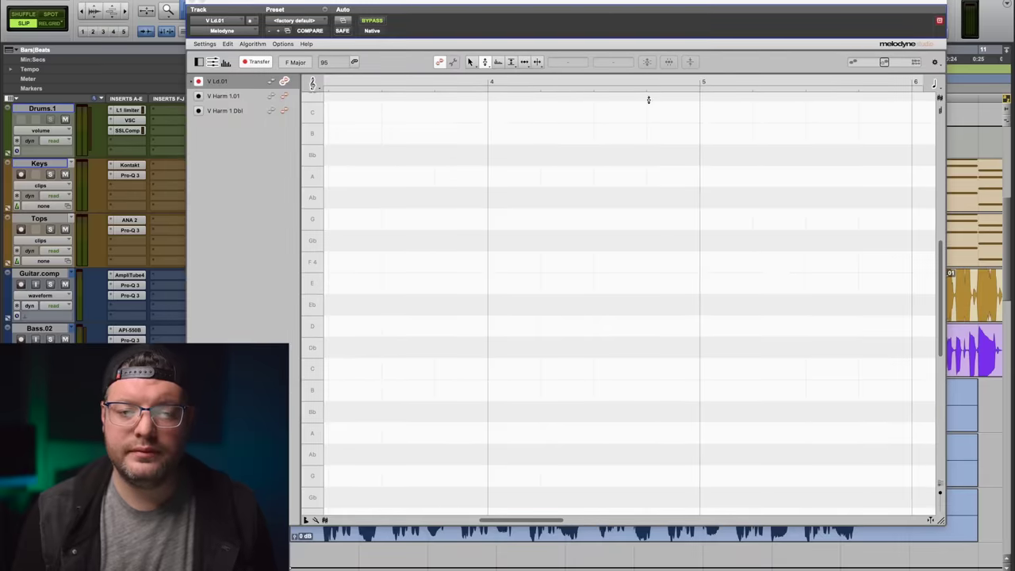
key(space)
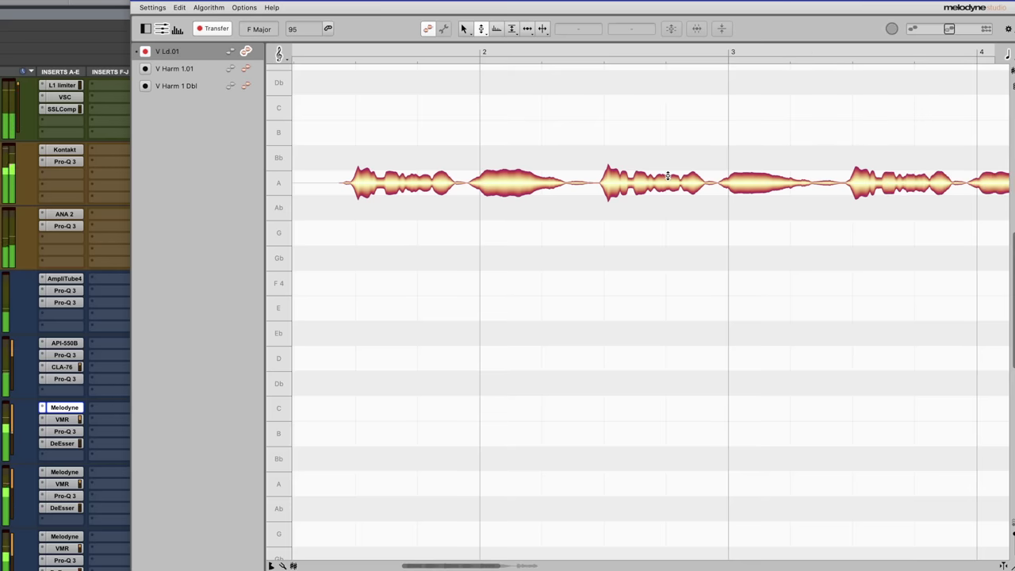
key(space)
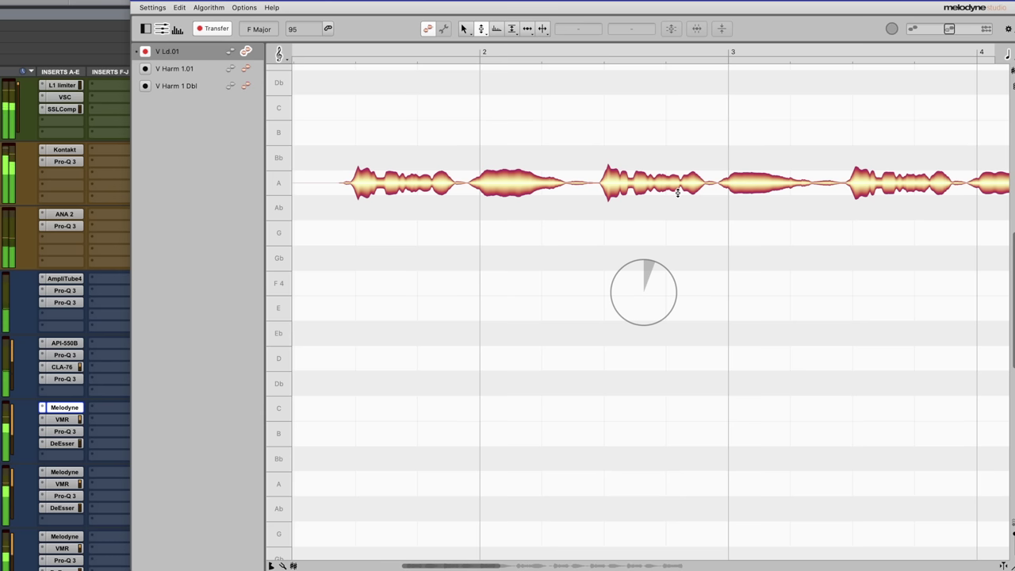
key(space)
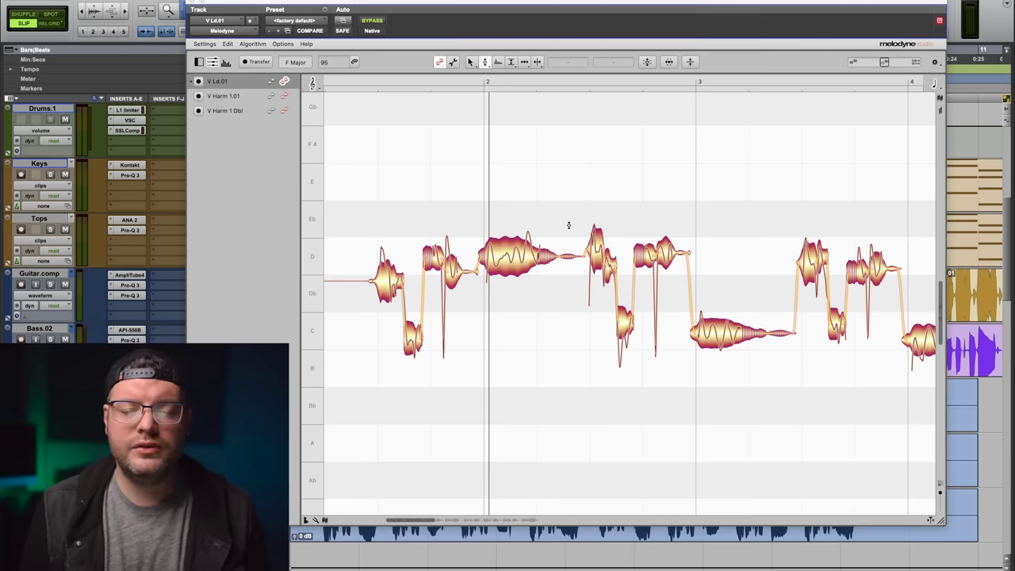
- Zoom out to bars 1–5, then zoom in until the long D note fills the view
scroll(497, 377, down, 2)
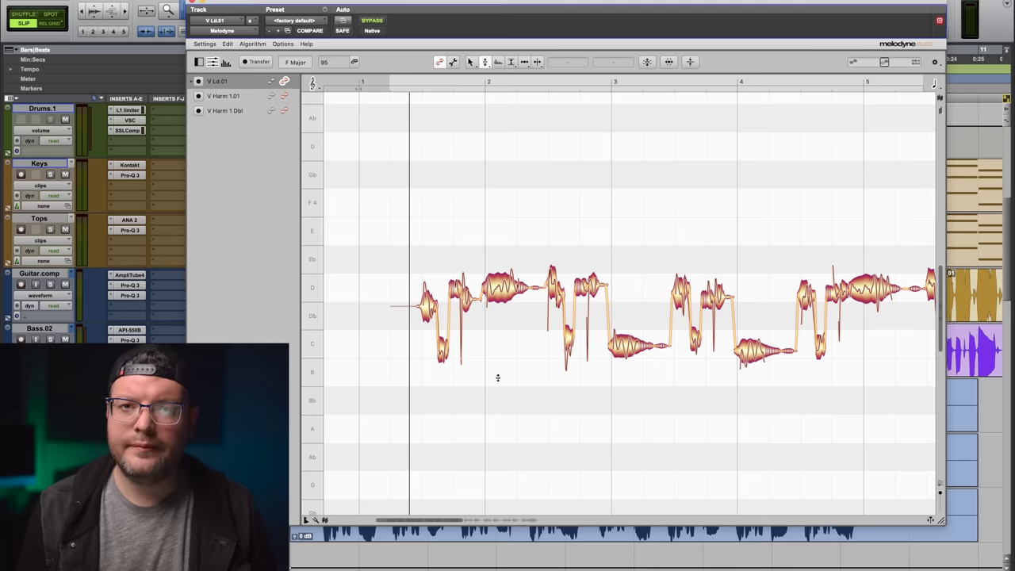
scroll(498, 377, up, 8)
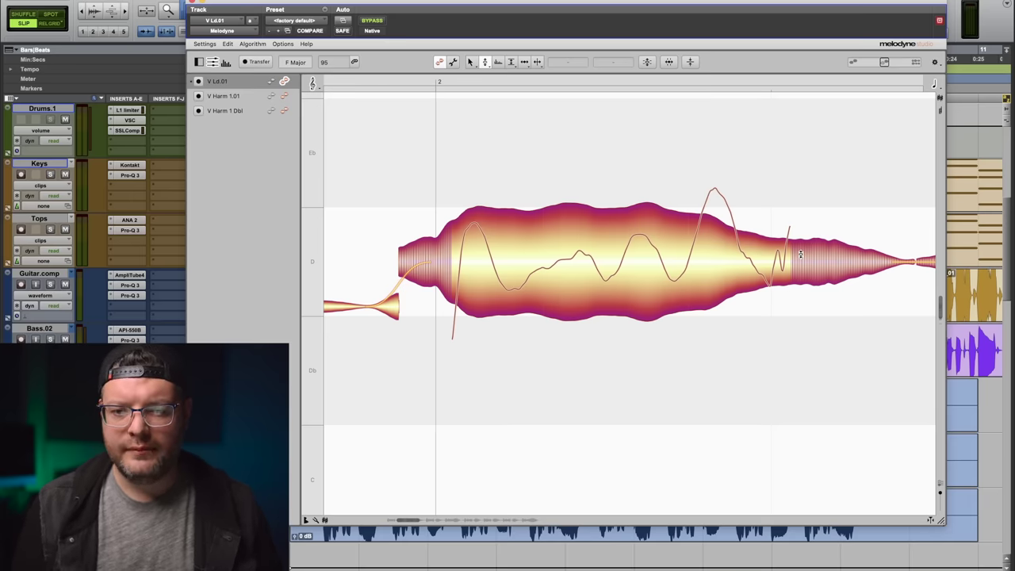
- Zoom in on the first held note, try lowering it to Db, then undo the change
drag(800, 254, 669, 298)
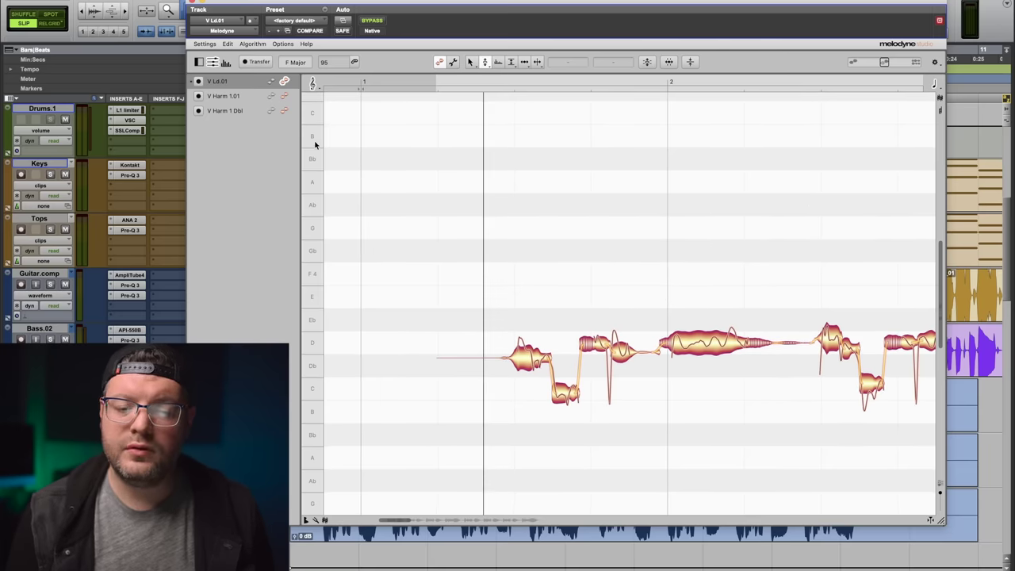
drag(632, 406, 588, 353)
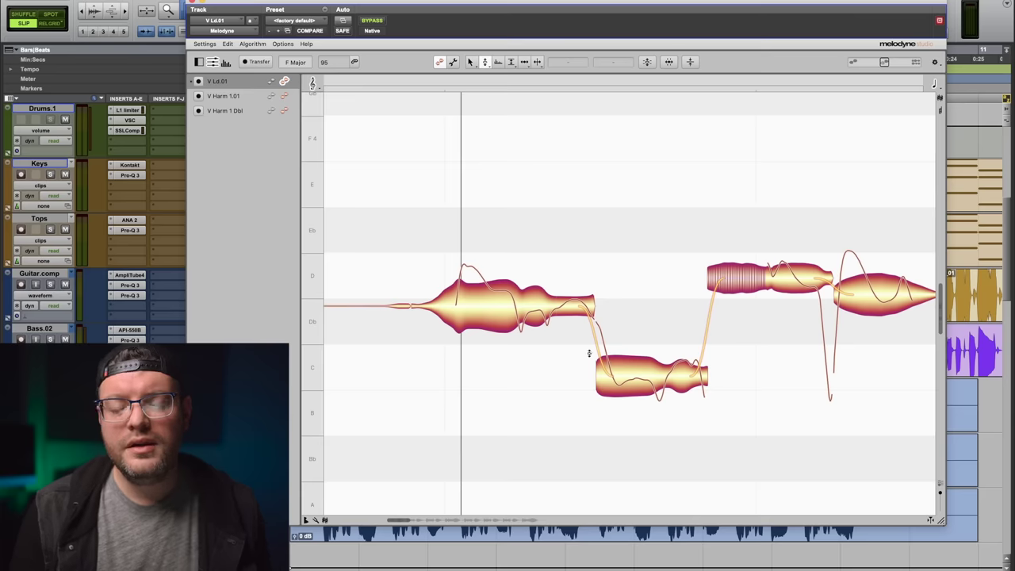
drag(513, 331, 545, 353)
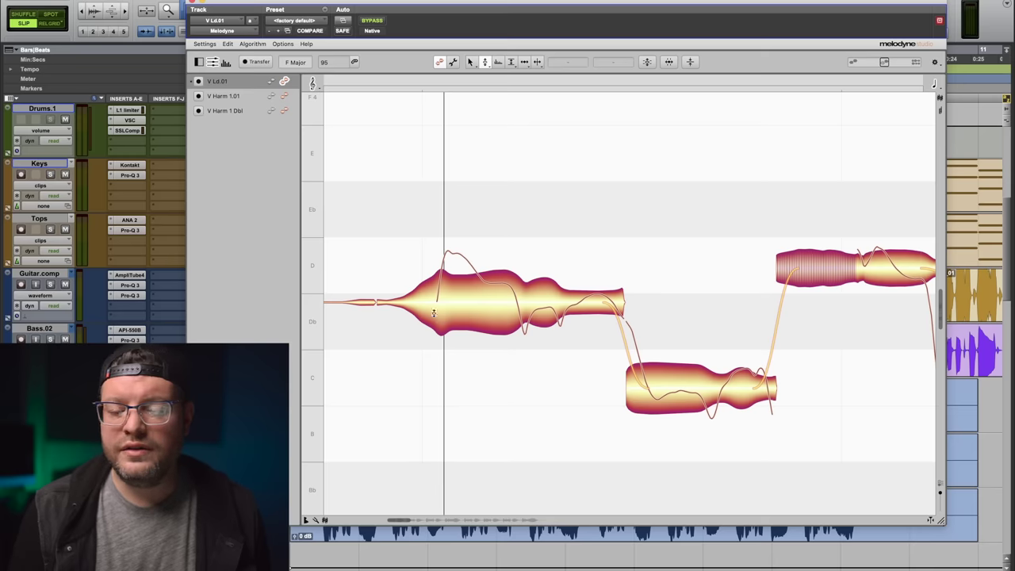
drag(504, 303, 479, 324)
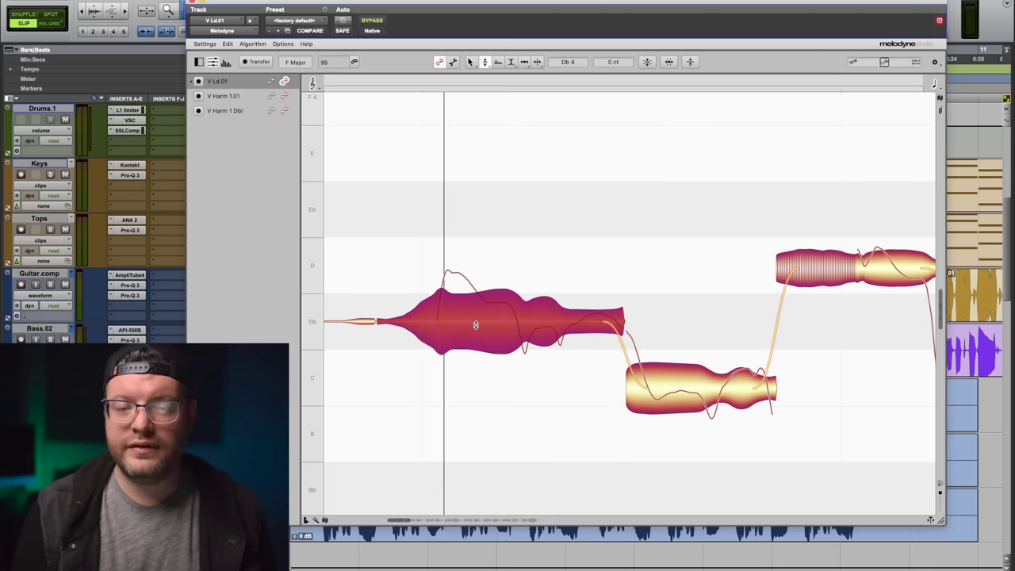
key(super+z)
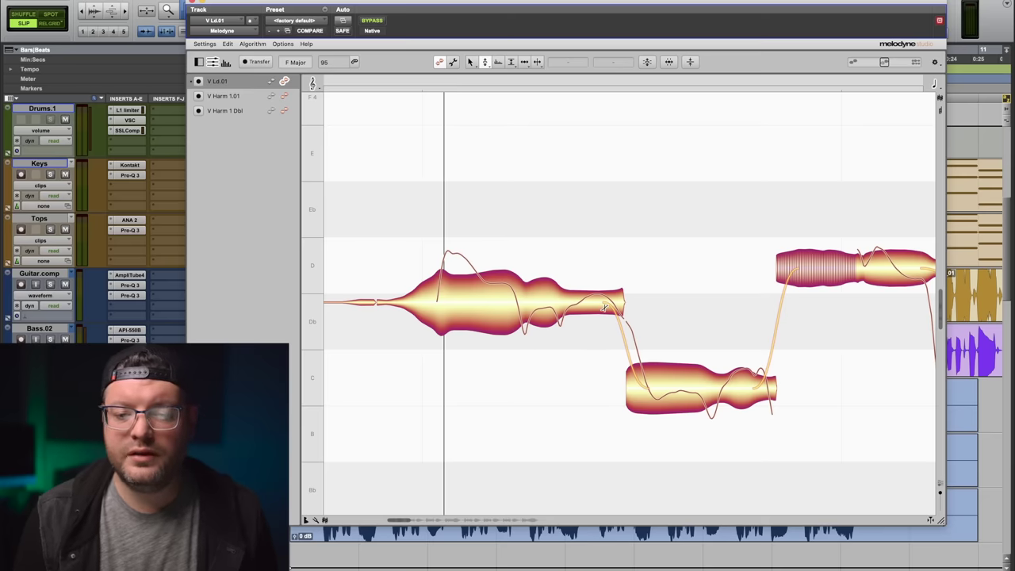
right_click(526, 227)
mouse_move(565, 228)
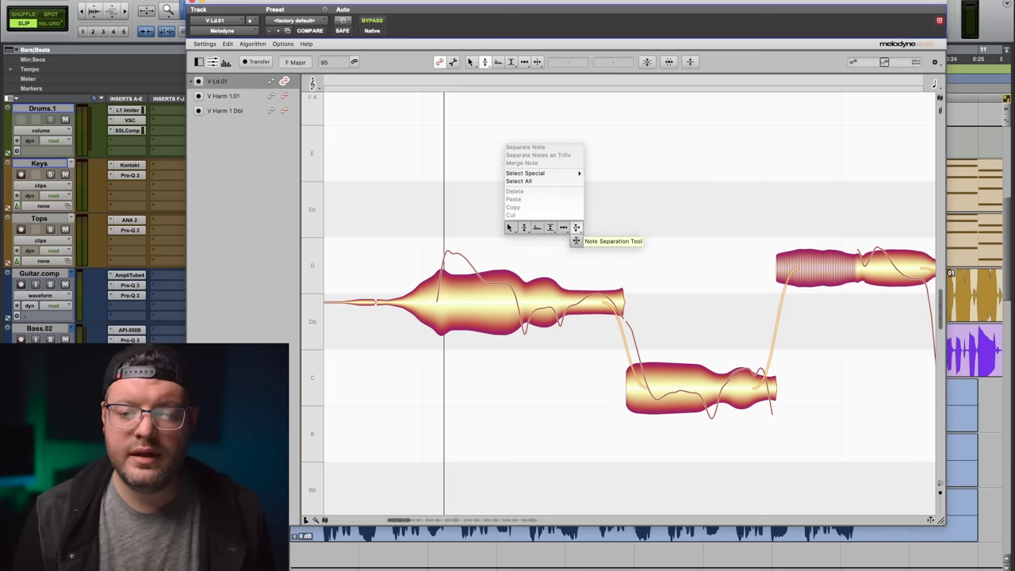
- Split the first held note with the Note Separation Tool where its sustain begins
click(574, 228)
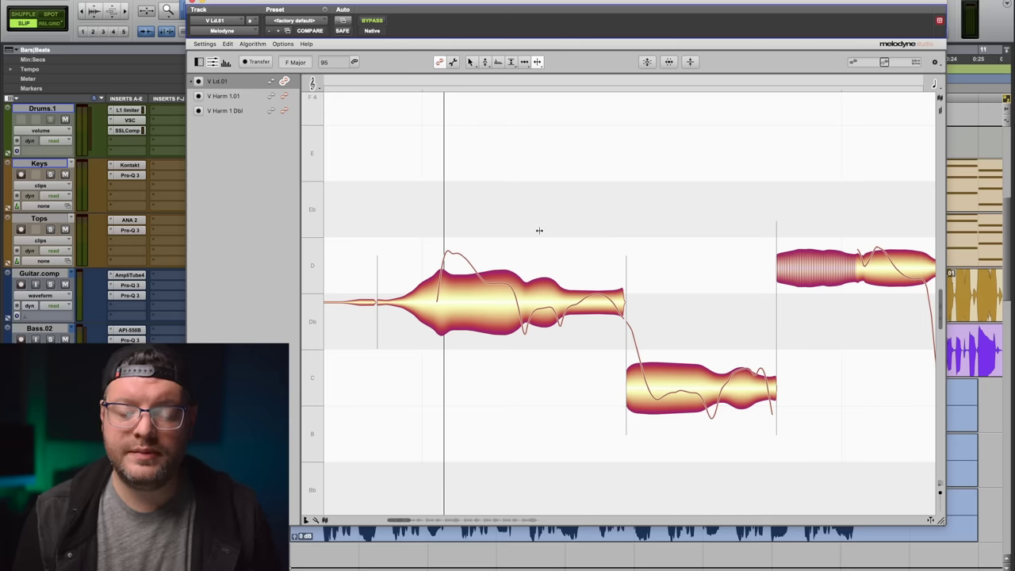
right_click(539, 230)
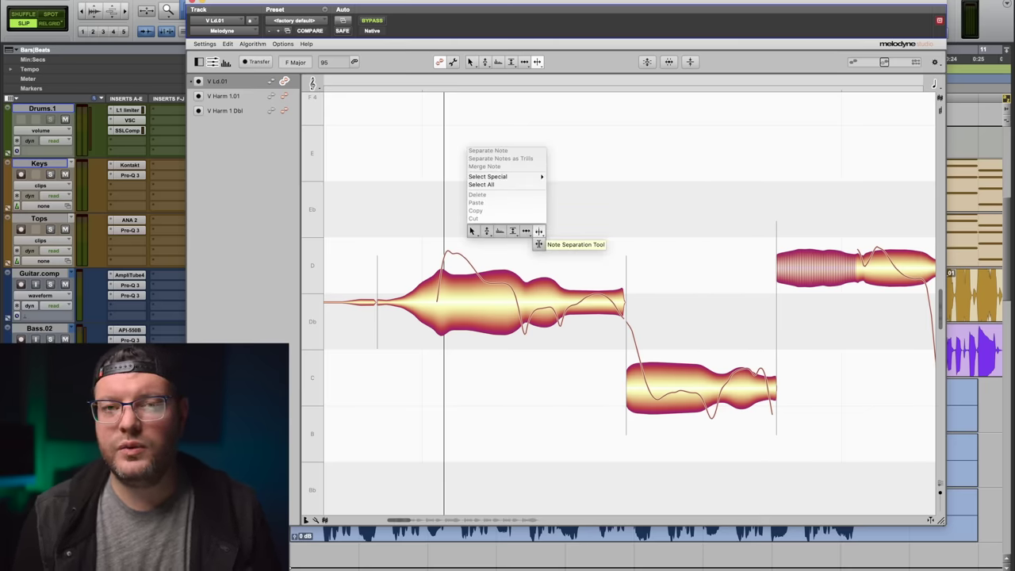
click(538, 231)
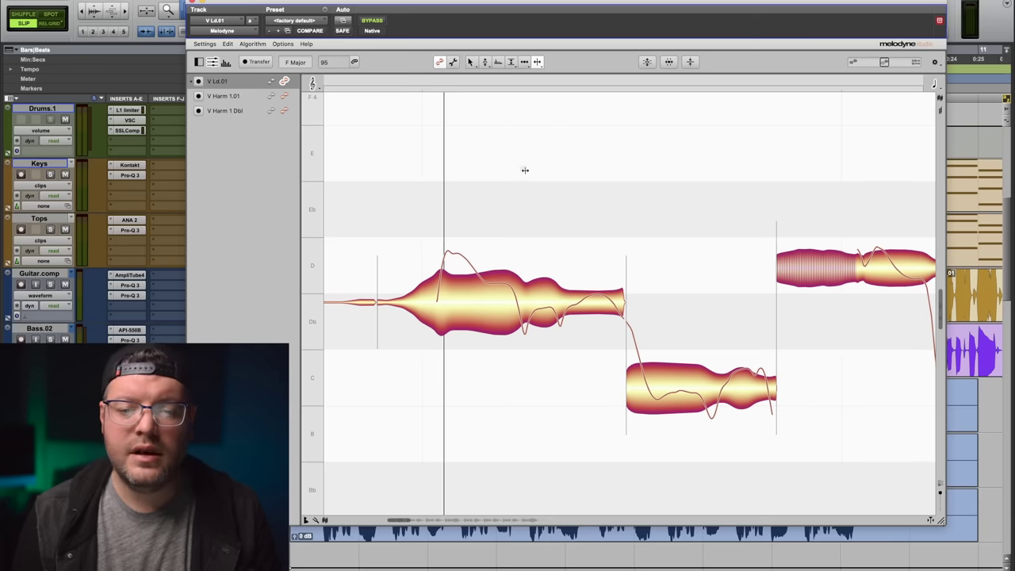
right_click(499, 208)
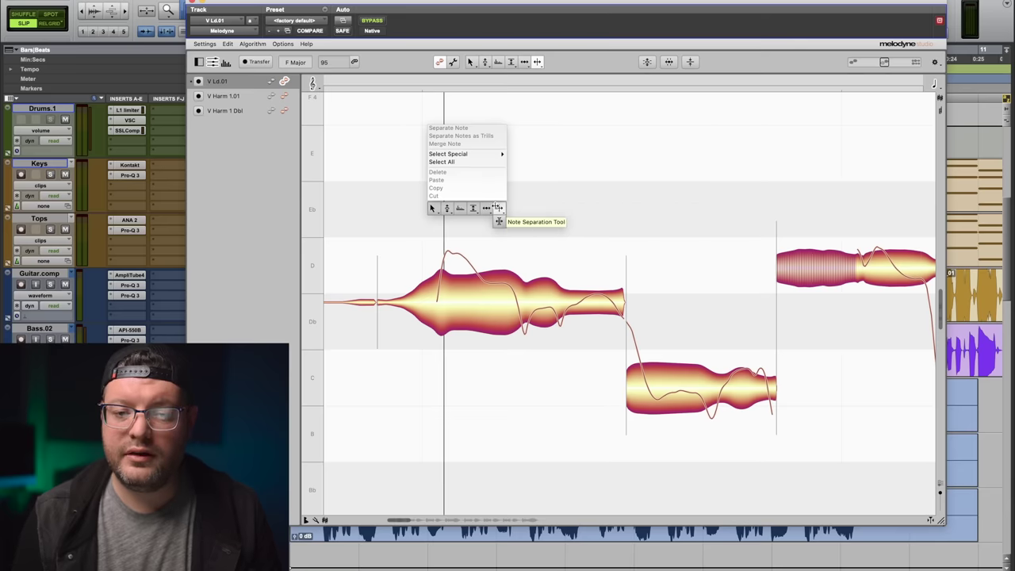
click(514, 210)
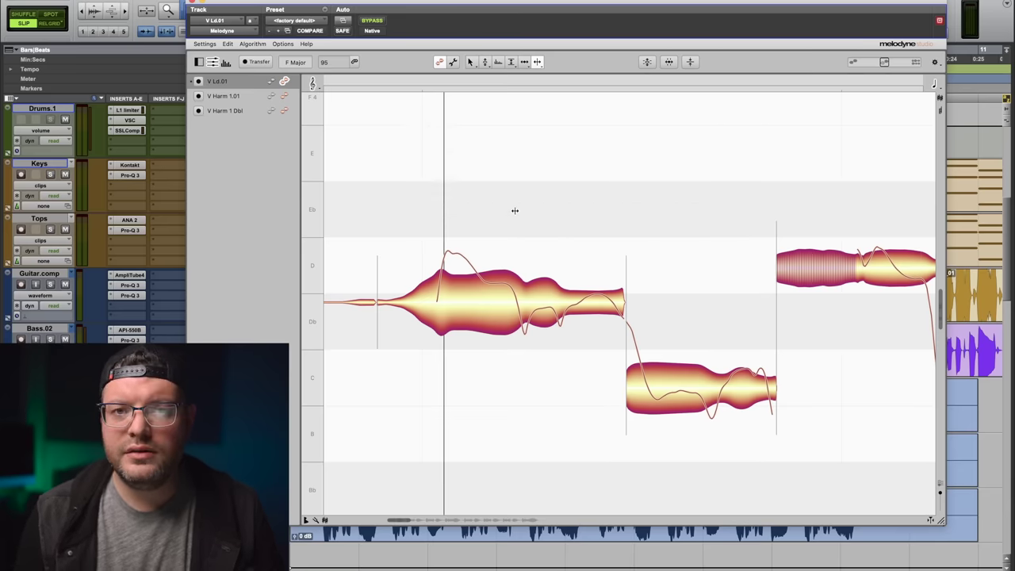
double_click(518, 304)
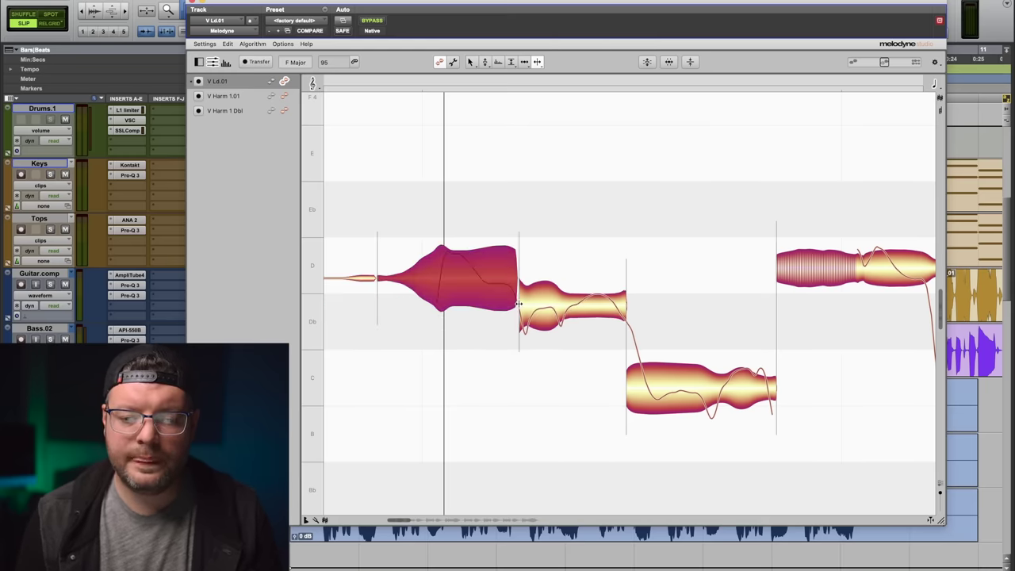
right_click(572, 224)
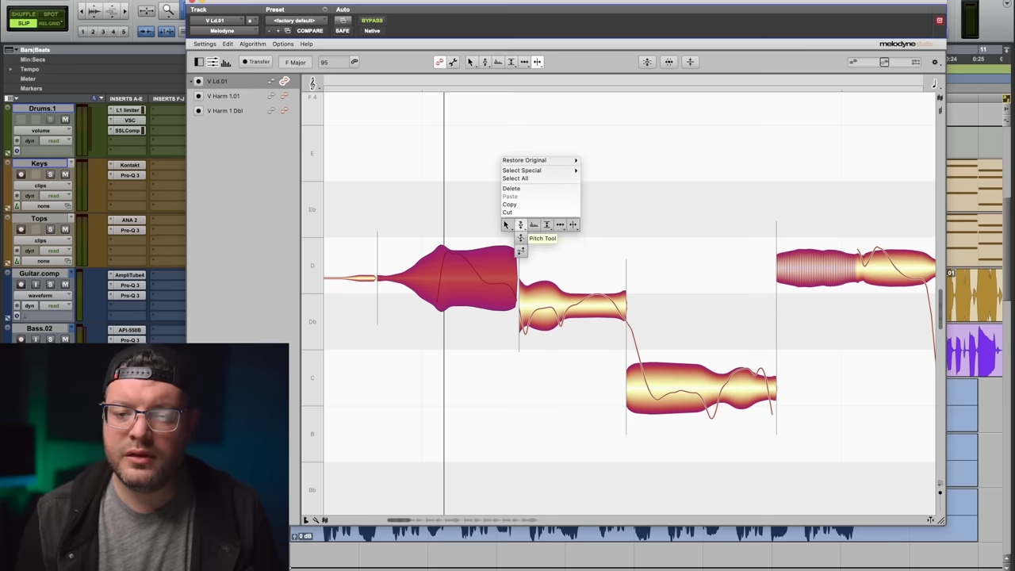
- Snap the transition part onto D and raise the sustain part from Db up to D
click(520, 238)
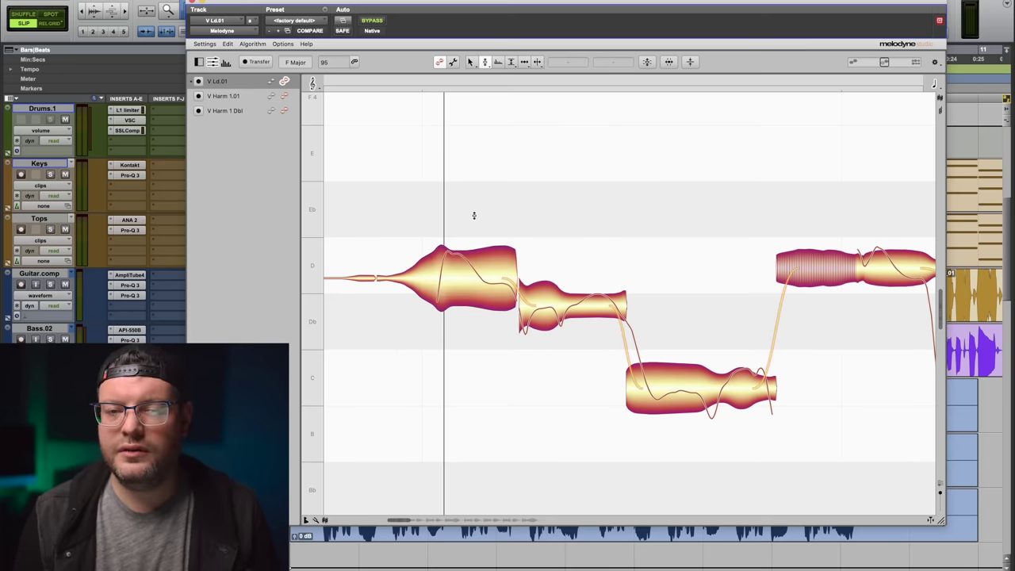
double_click(481, 276)
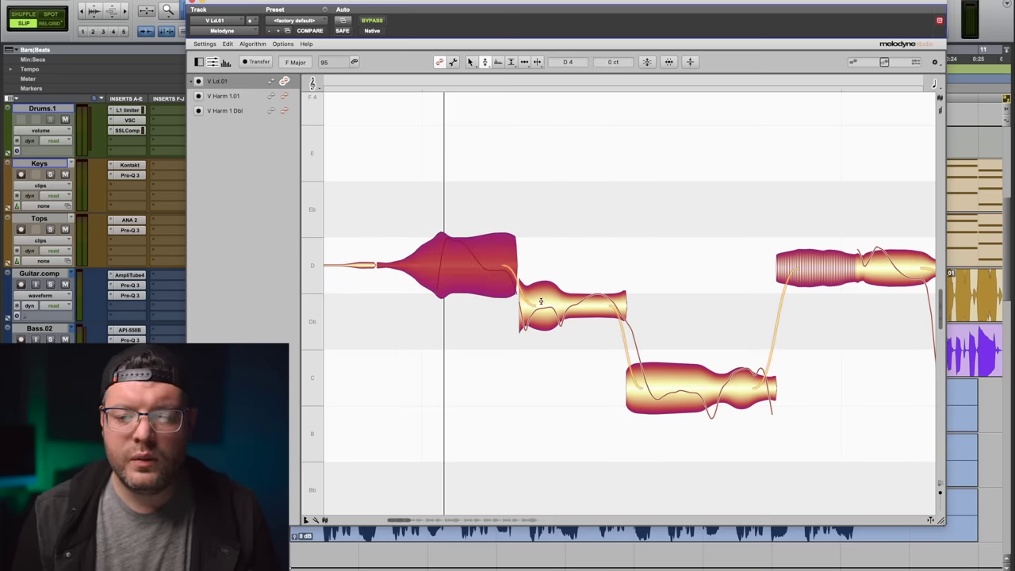
double_click(569, 306)
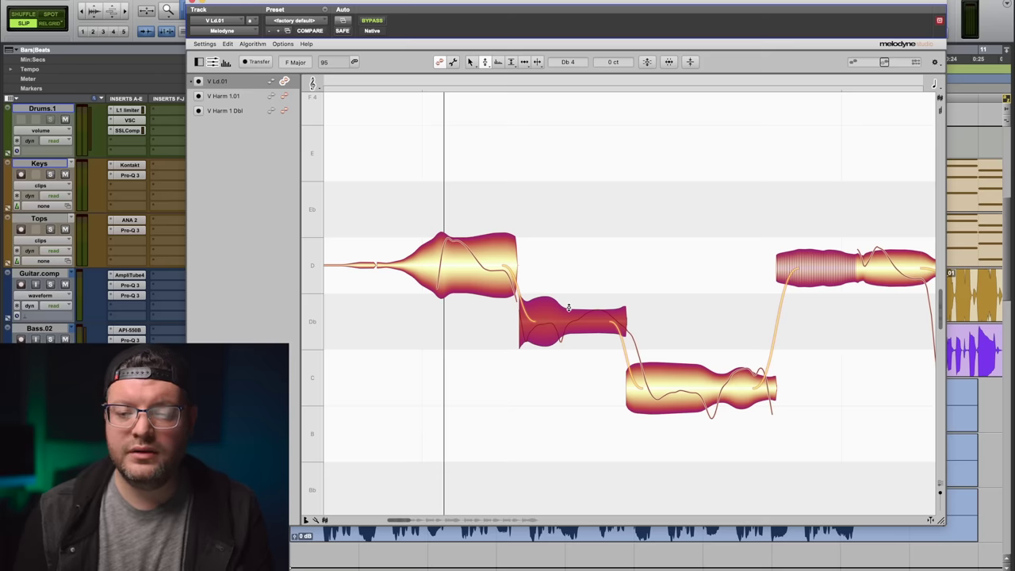
drag(558, 321, 556, 264)
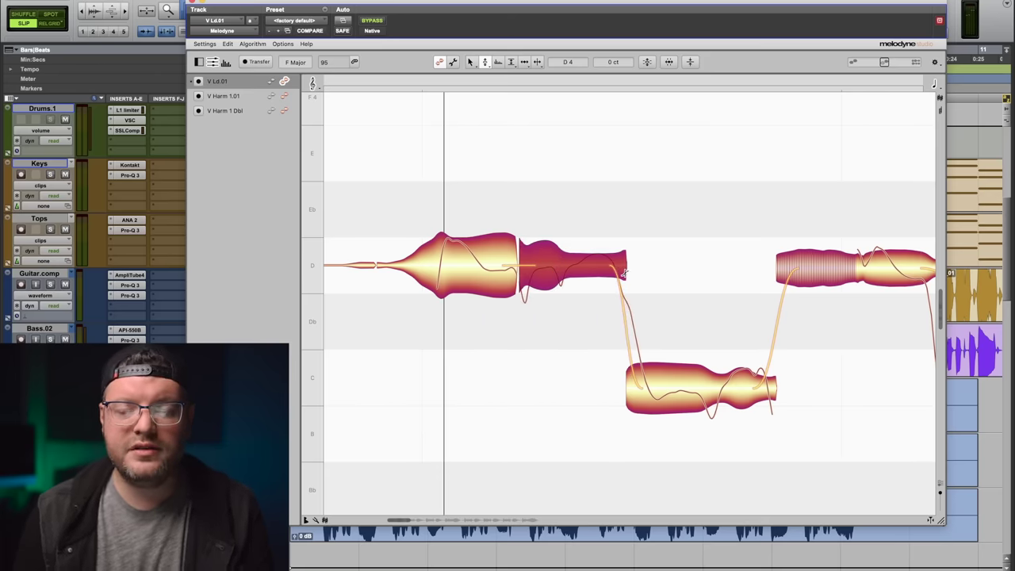
scroll(696, 256, right, 5)
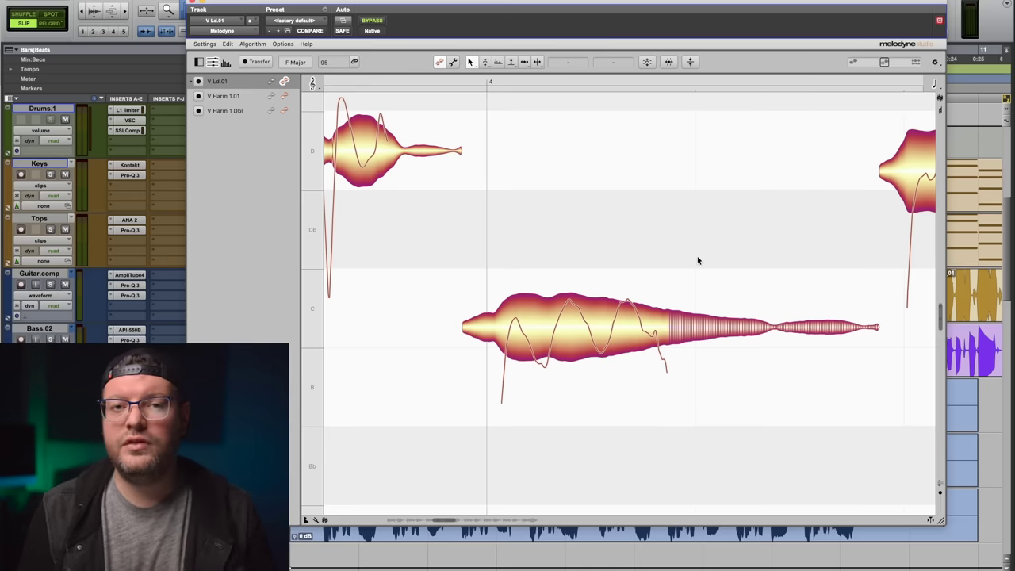
- Move the long note onto C and reshape its slow pitch drift with the Pitch Drift Tool
drag(626, 326, 609, 271)
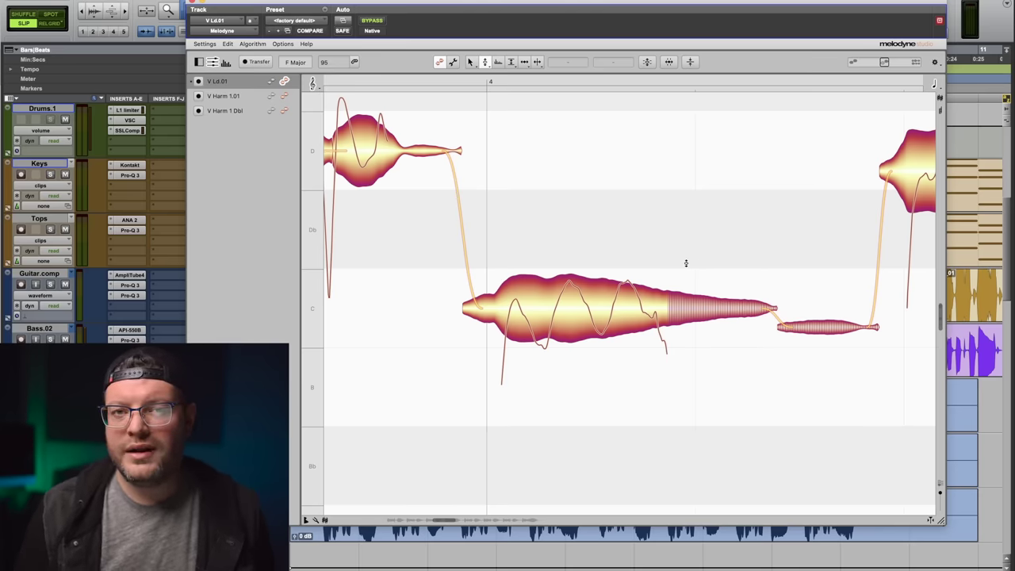
right_click(617, 237)
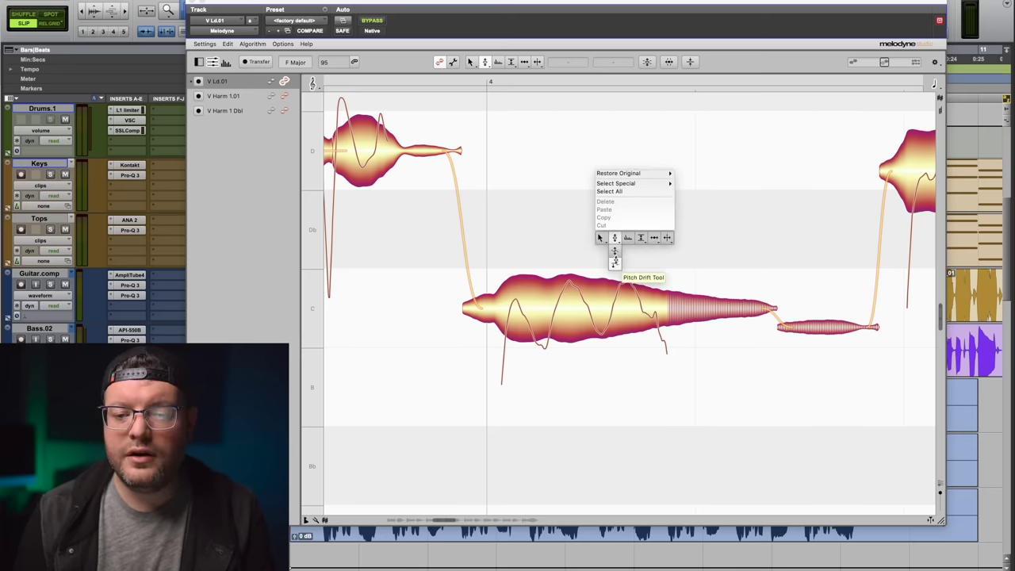
click(616, 264)
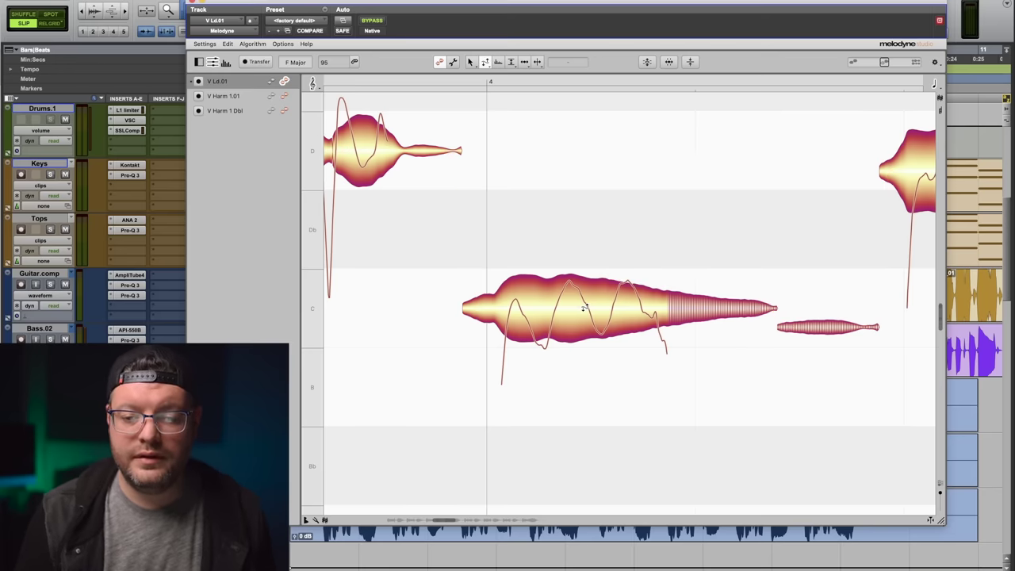
drag(583, 307, 574, 382)
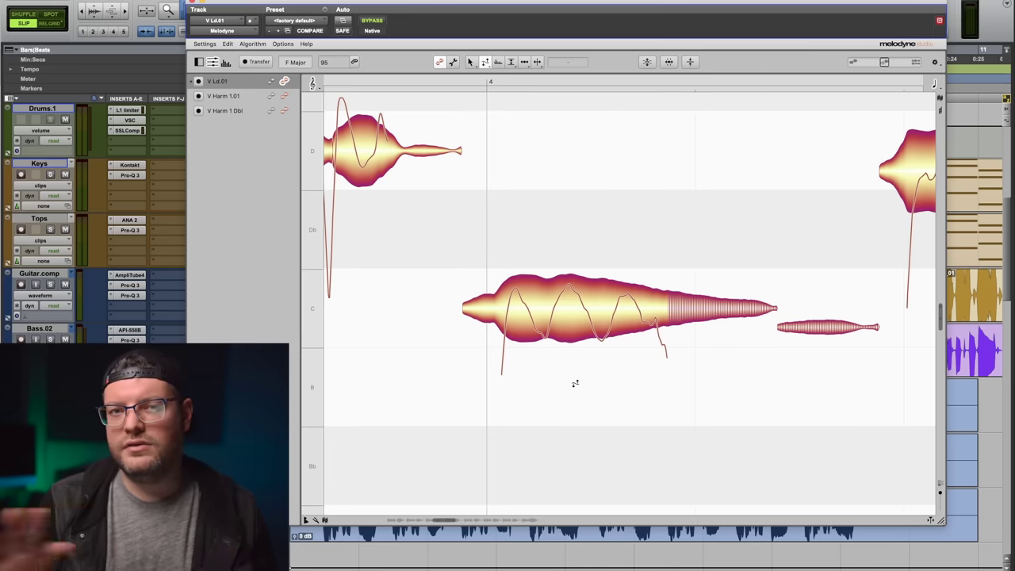
- Move the Melodyne editor window up and to the left, then select the Pitch Modulation Tool
drag(555, 5, 526, 0)
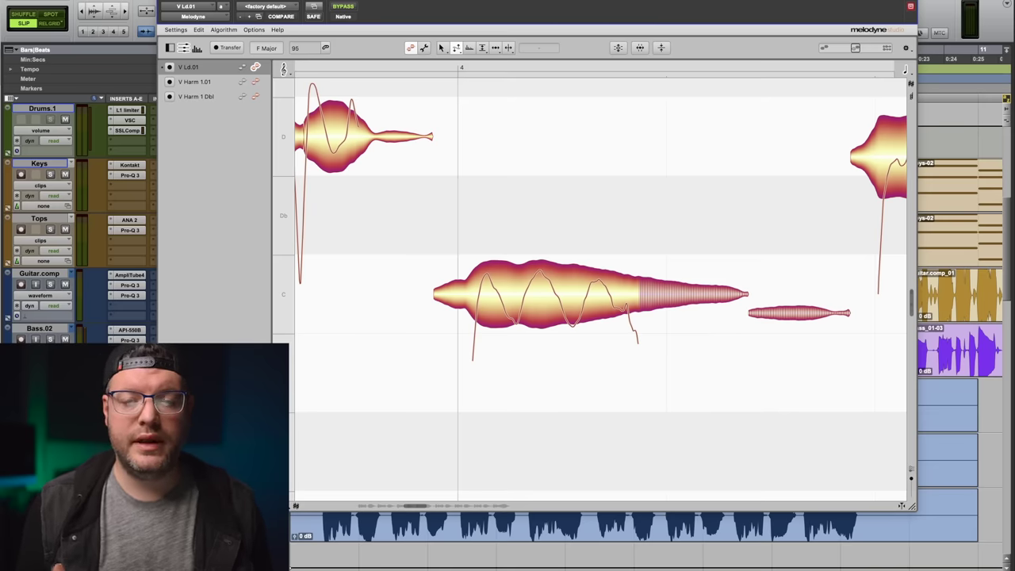
right_click(512, 187)
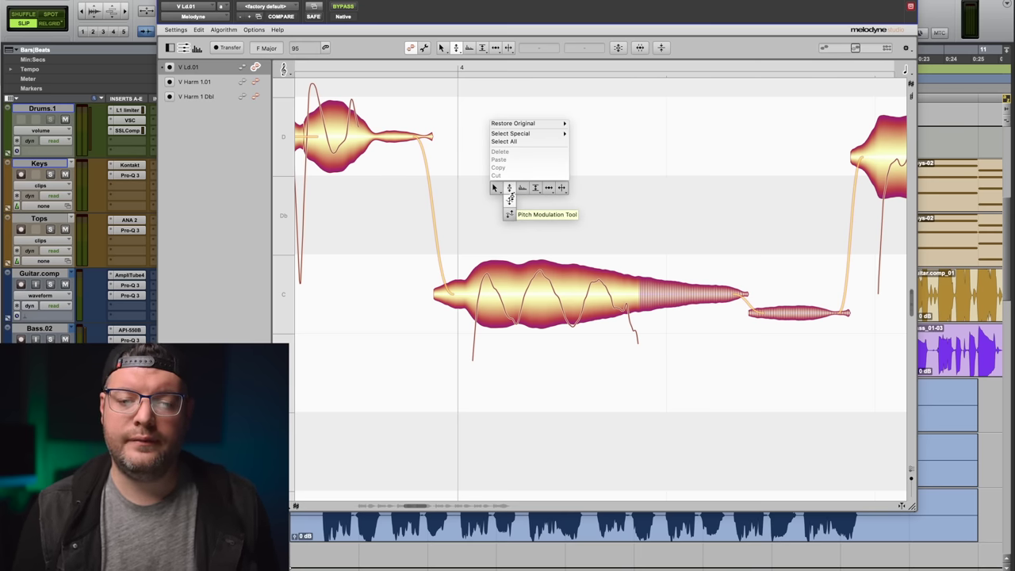
click(509, 213)
- Zoom out to show the vocal phrase from bar 2 to bar 8 and select all its notes
scroll(535, 215, down, 6)
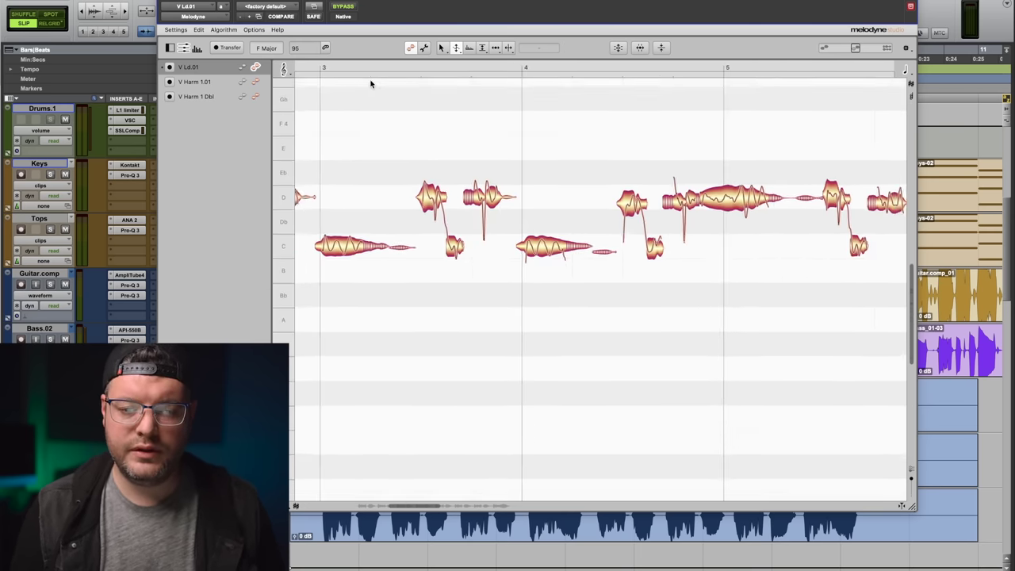
scroll(368, 231, down, 3)
scroll(368, 231, down, 1)
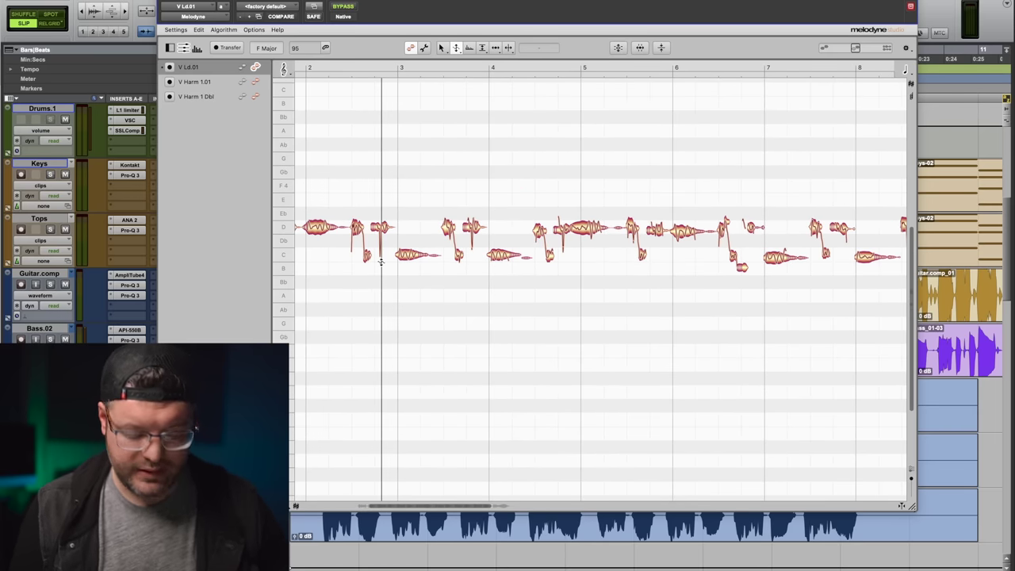
key(ctrl+a)
- Switch to the Pitch Modulation Tool and play back the phrase
right_click(390, 255)
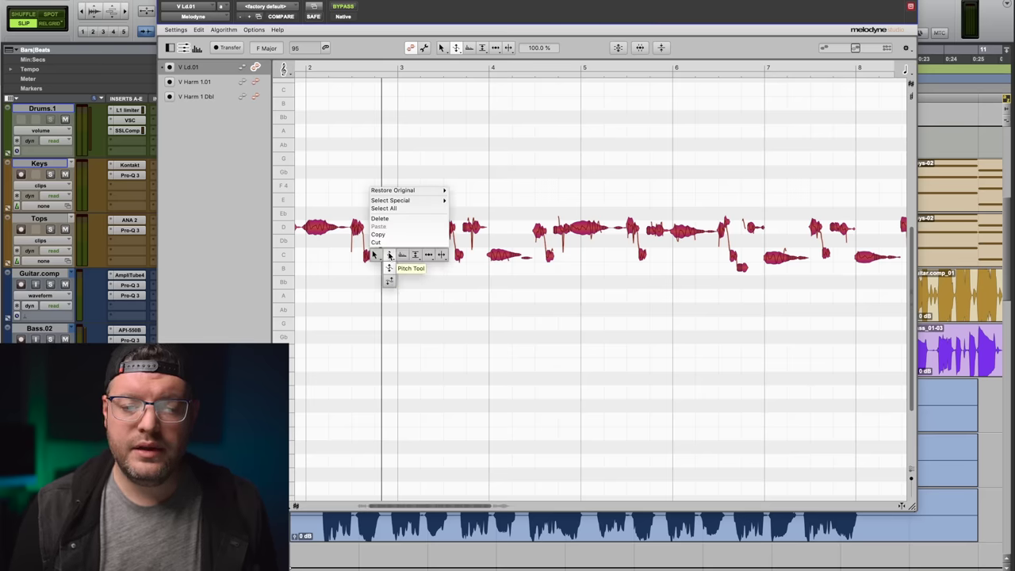
click(389, 255)
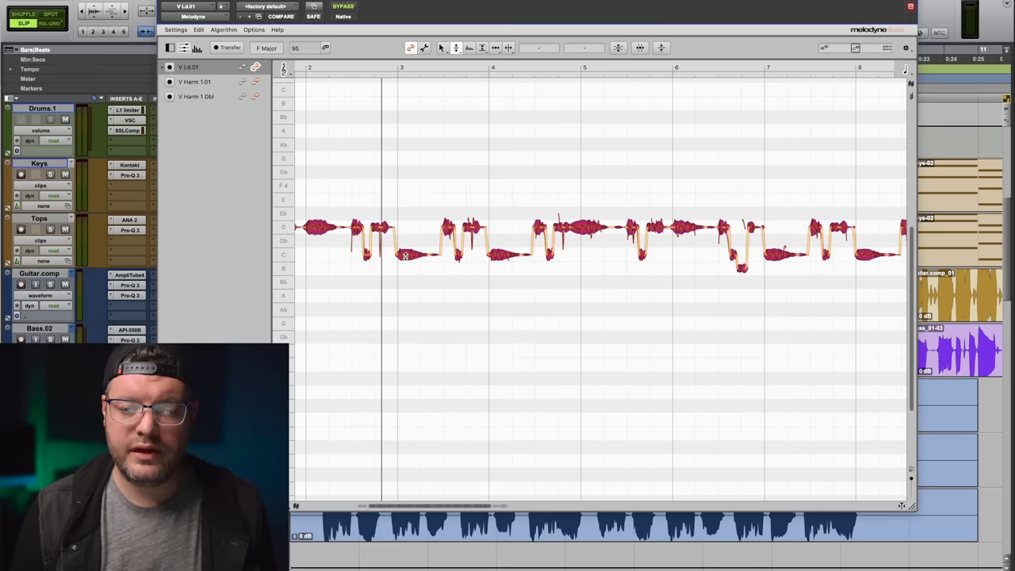
right_click(405, 255)
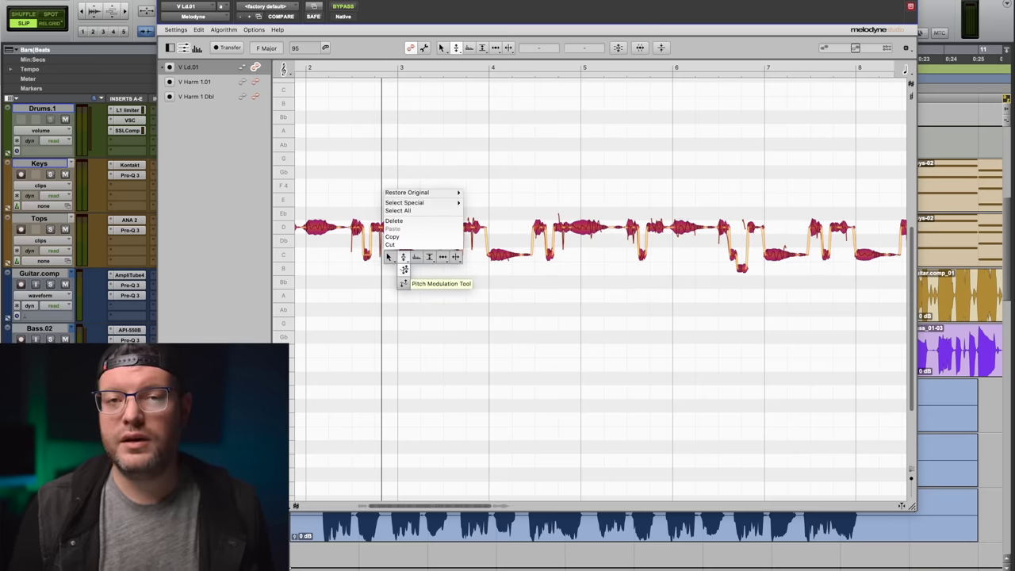
click(404, 269)
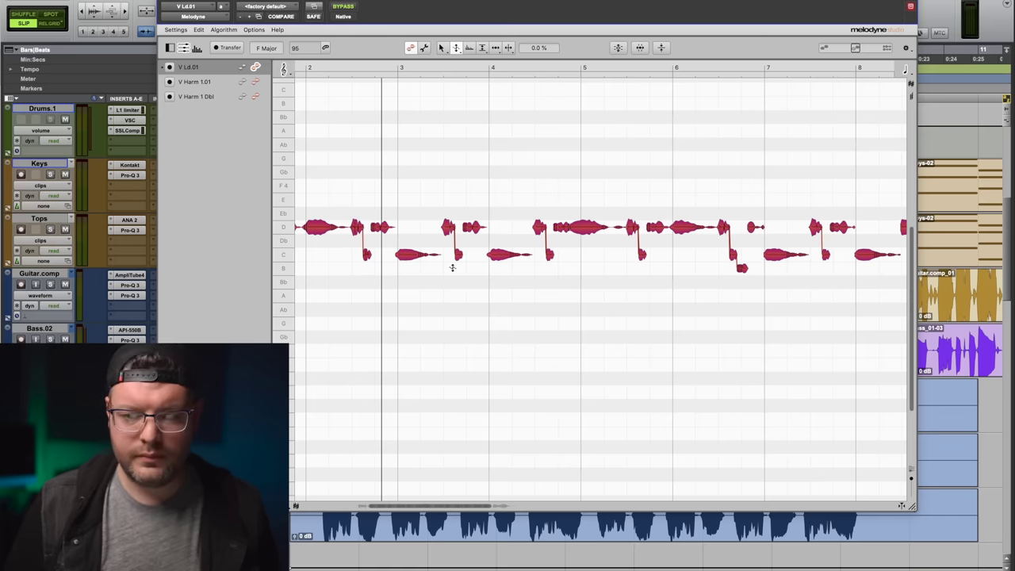
key(space)
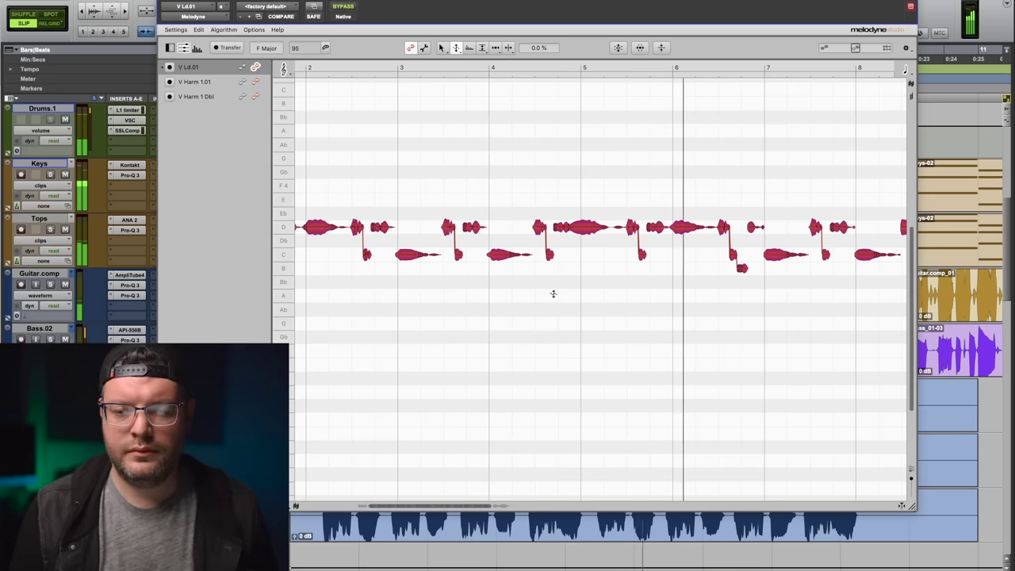
- Stop playback, reselect all notes, and replay the phrase from near bar 4
key(space)
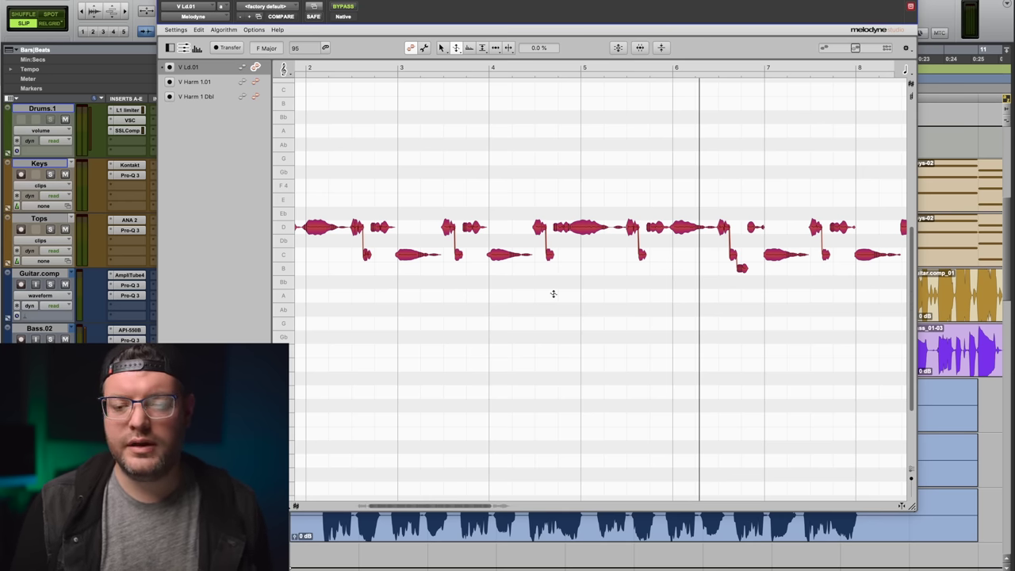
key(super+a)
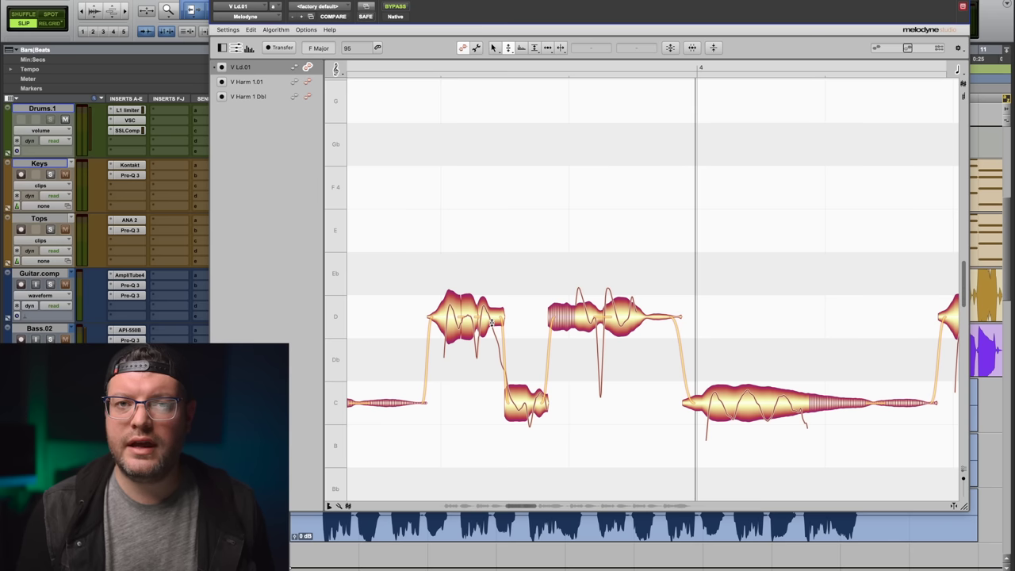
key(space)
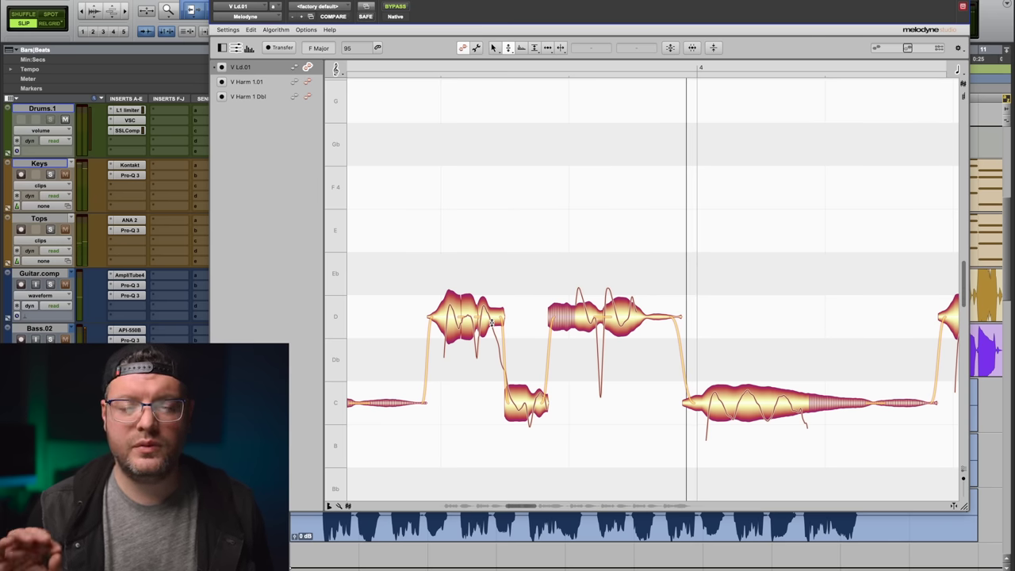
- Cut the pitch modulation of the D note before bar 4 to about 42%, then play it back
scroll(731, 331, up, 3)
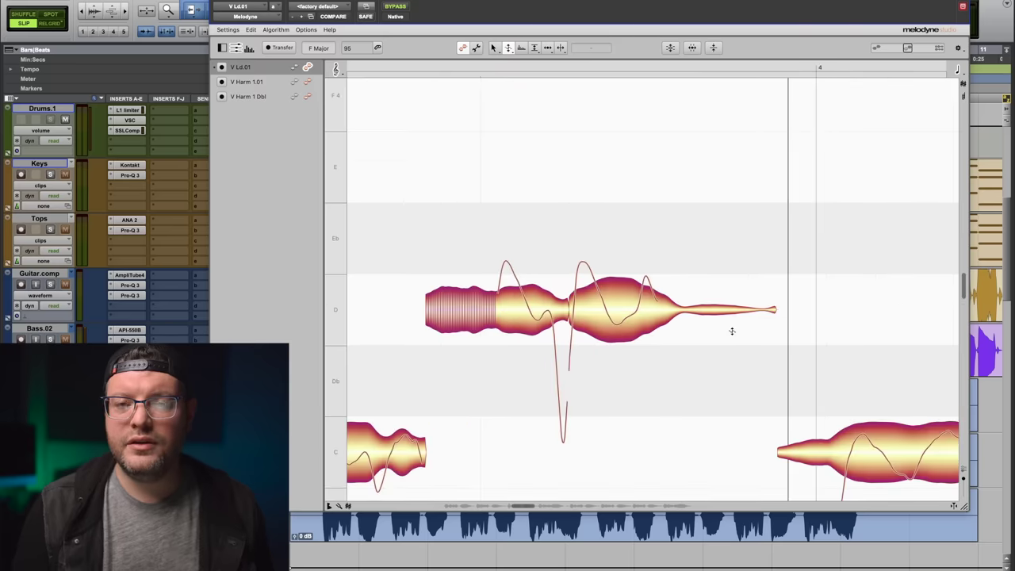
double_click(615, 309)
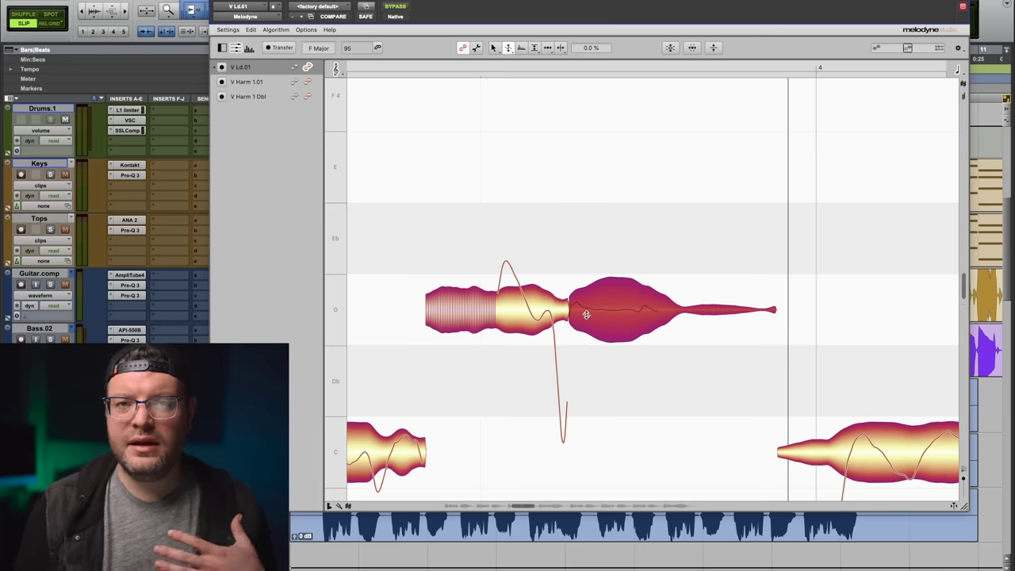
double_click(587, 315)
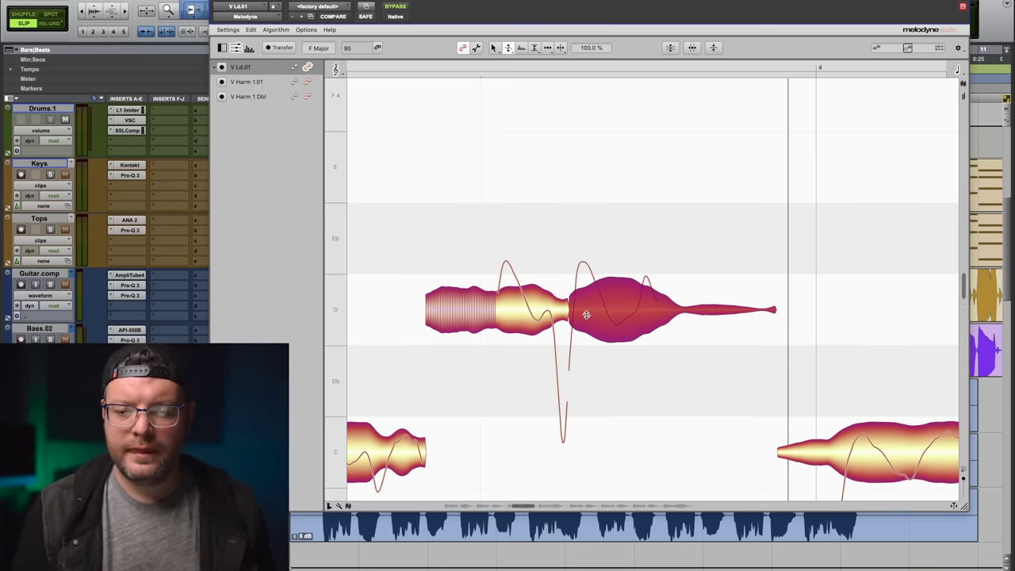
mouse_move(610, 321)
mouse_down()
mouse_move(613, 344)
mouse_move(618, 304)
mouse_move(619, 319)
mouse_up()
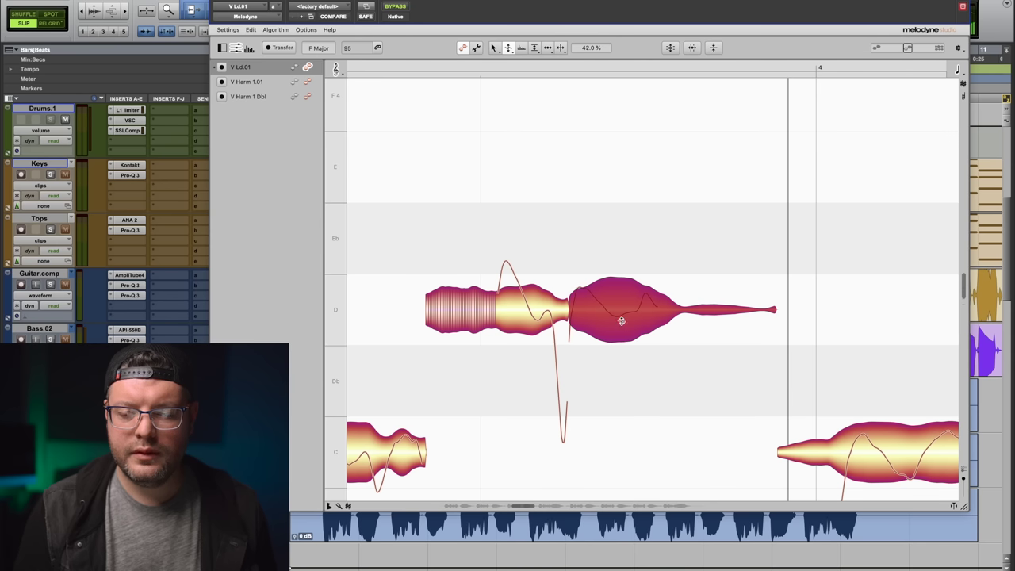
right_click(620, 321)
click(648, 328)
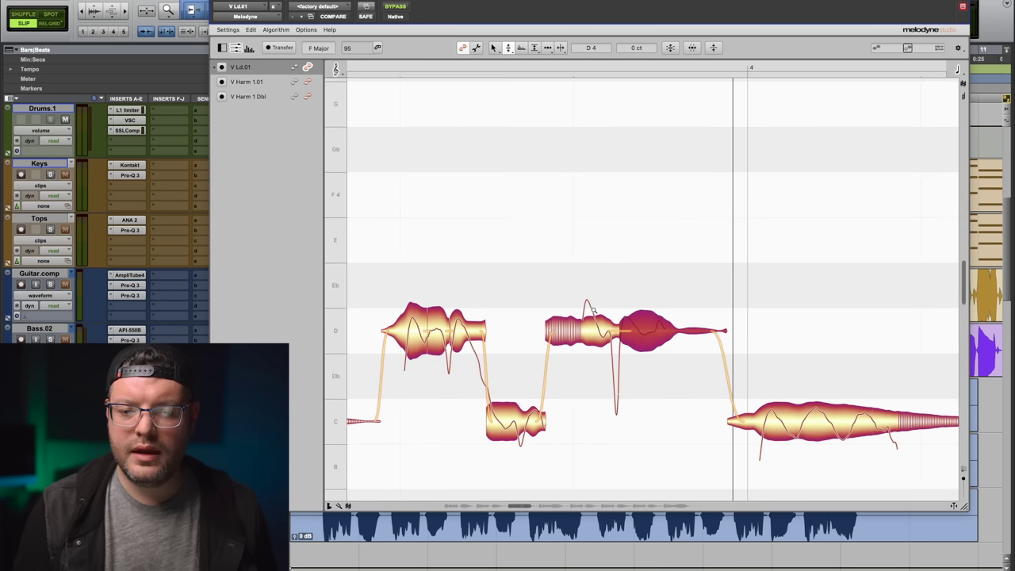
key(space)
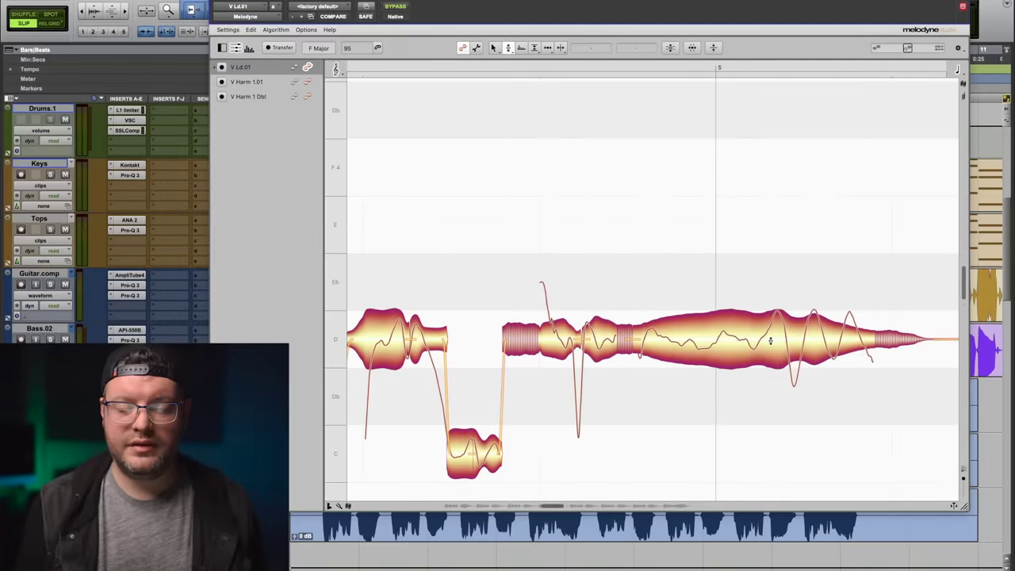
- Zoom in and split the long D note near bar 5 where its vibrato begins
click(771, 339)
scroll(685, 404, up, 5)
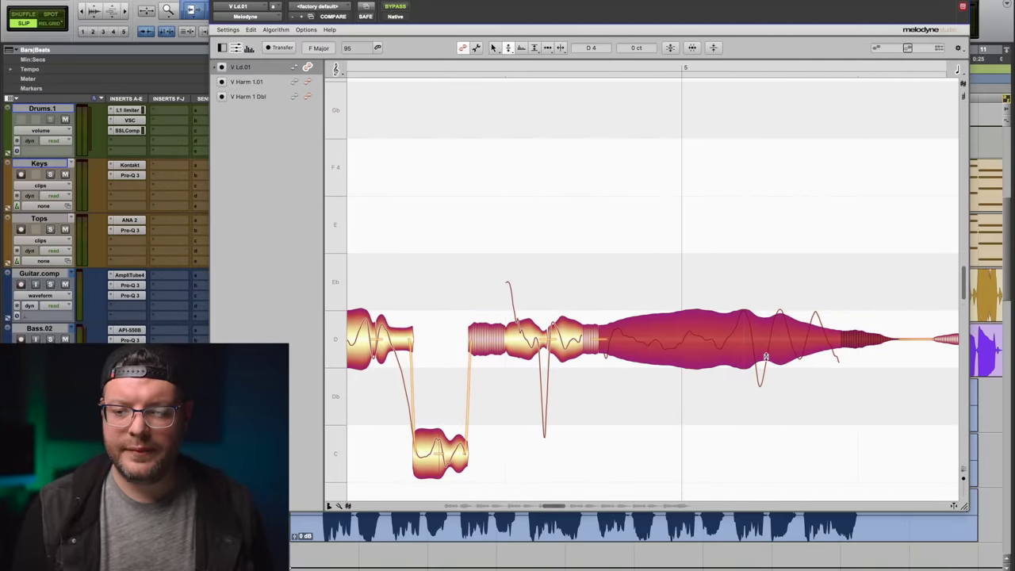
scroll(685, 404, up, 3)
click(687, 393)
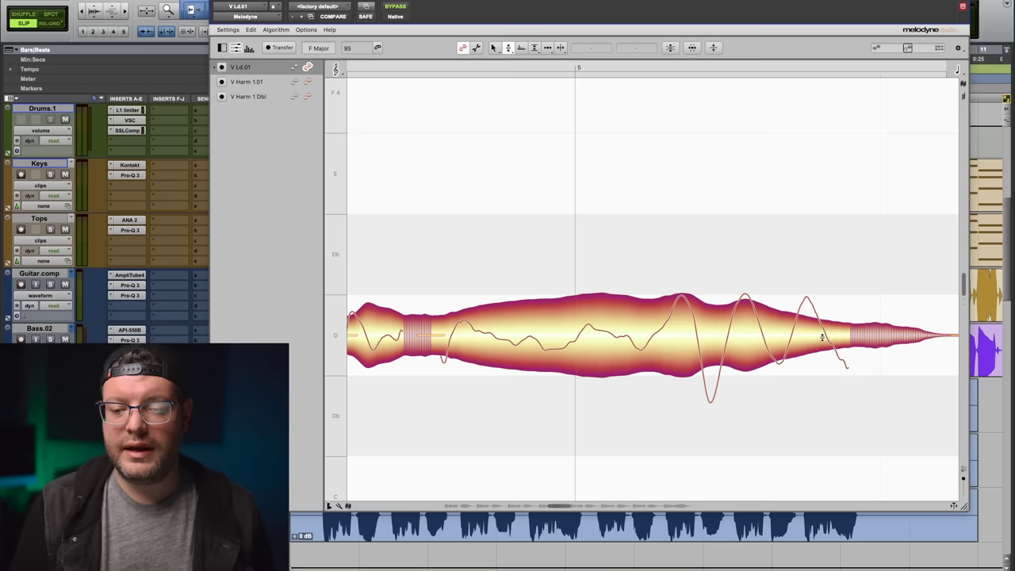
right_click(632, 214)
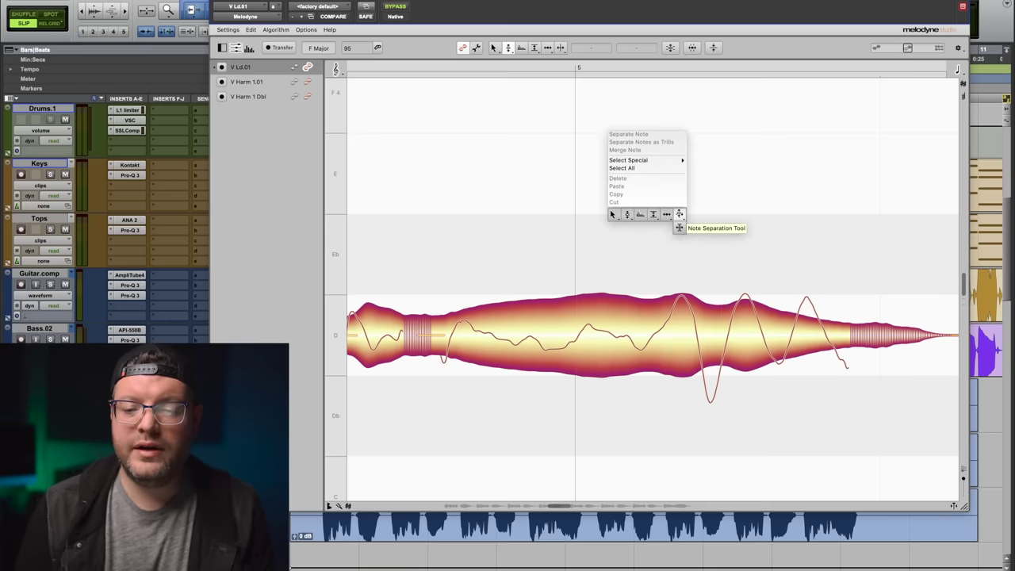
click(679, 228)
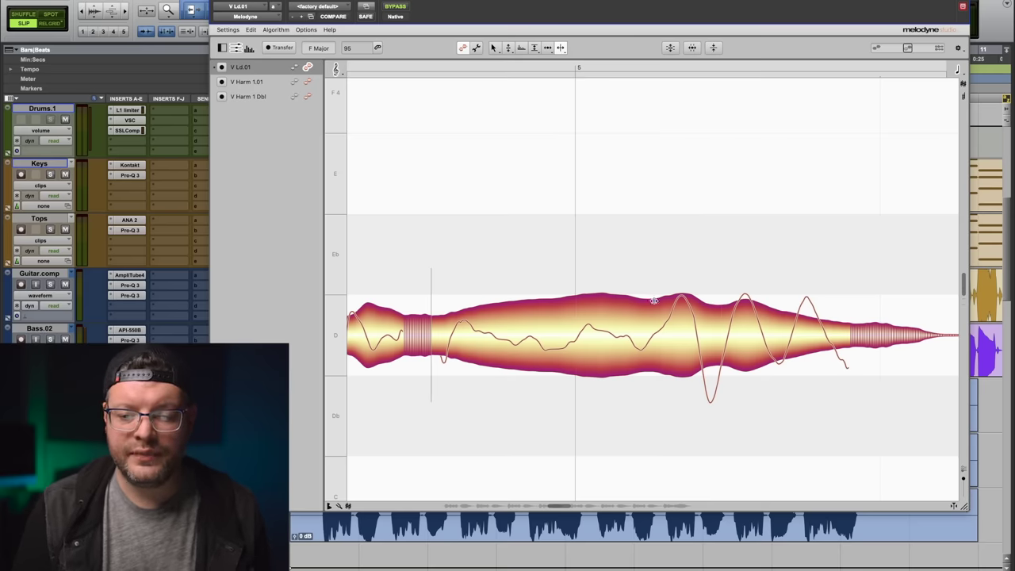
double_click(643, 338)
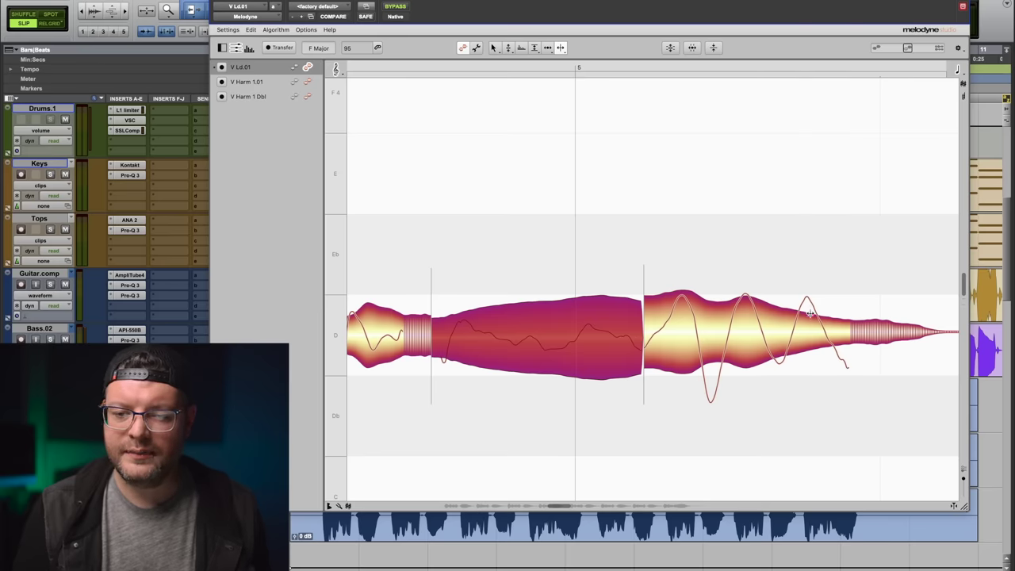
- Select the first part of the split note and switch to the Pitch Drift Tool
right_click(753, 232)
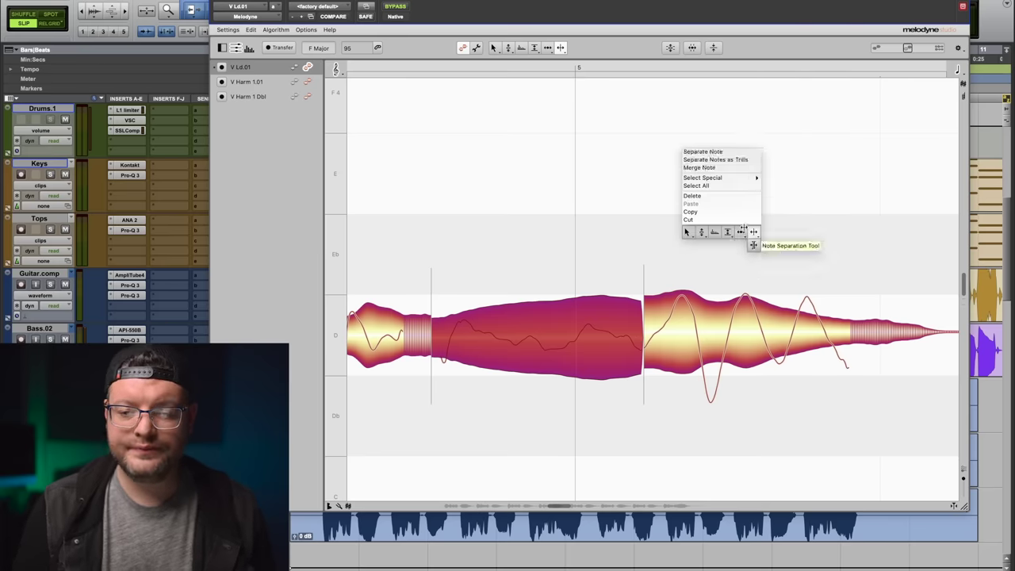
mouse_move(699, 232)
click(700, 232)
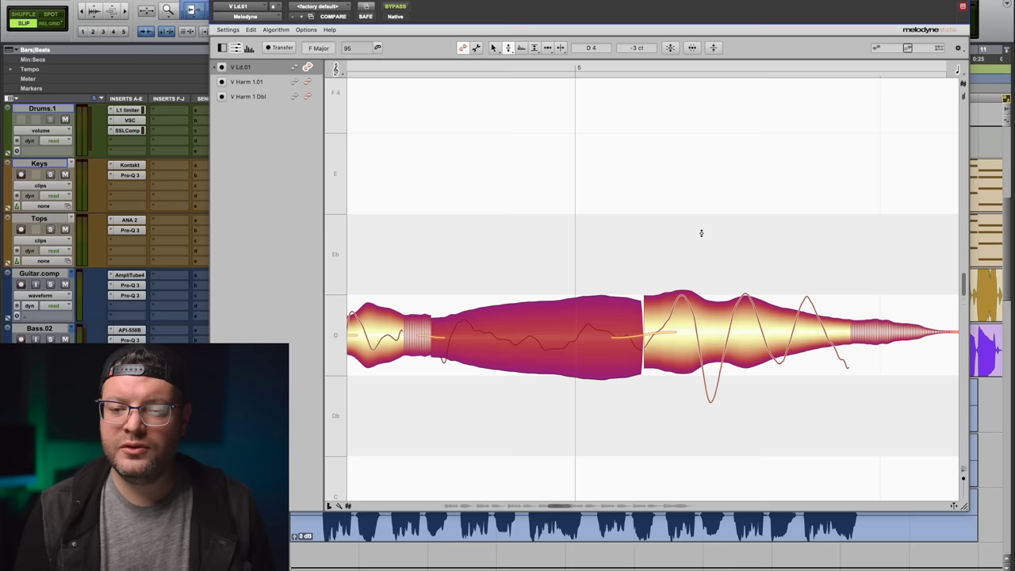
key(Left)
right_click(729, 207)
mouse_move(726, 208)
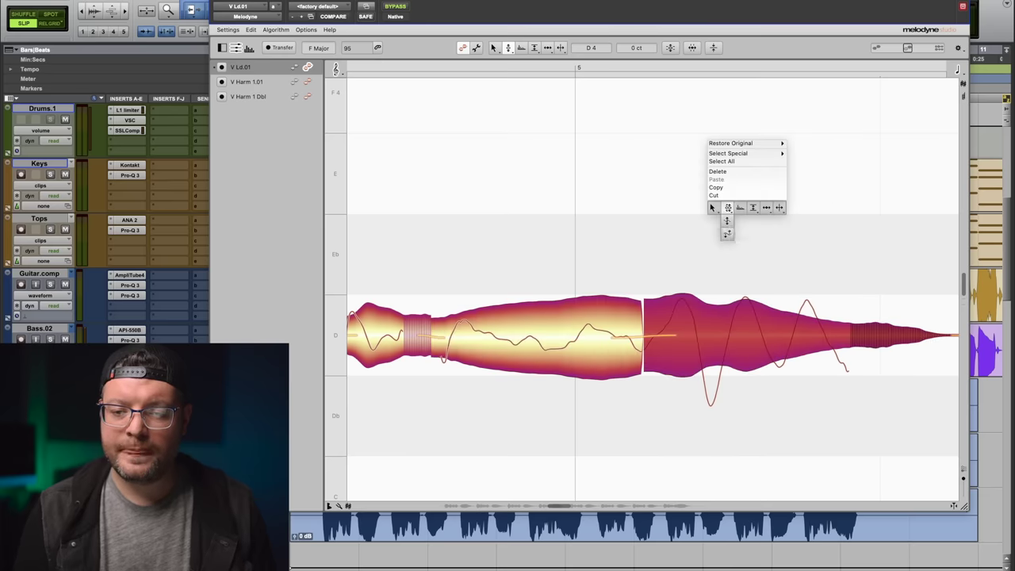
click(727, 232)
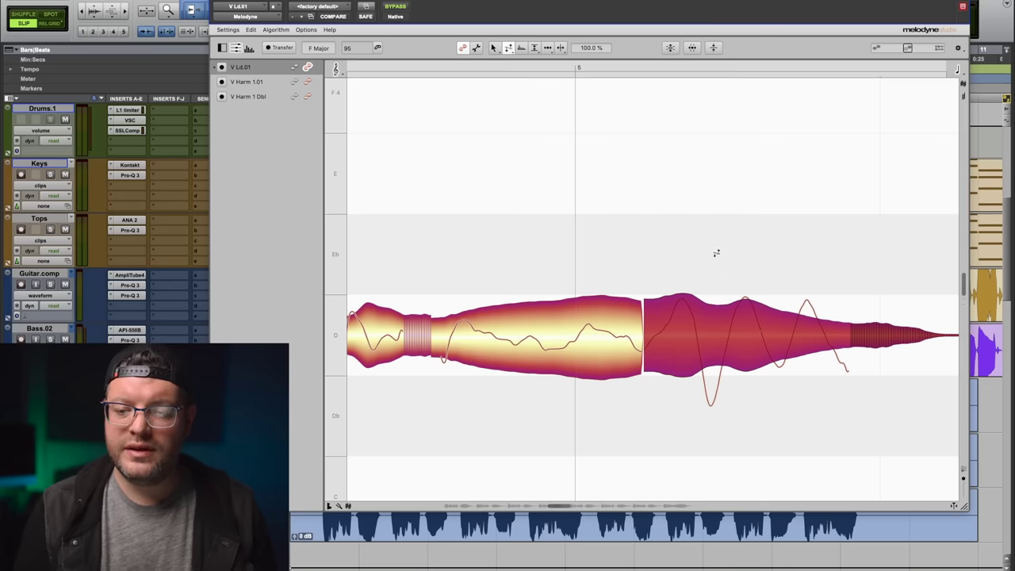
click(702, 398)
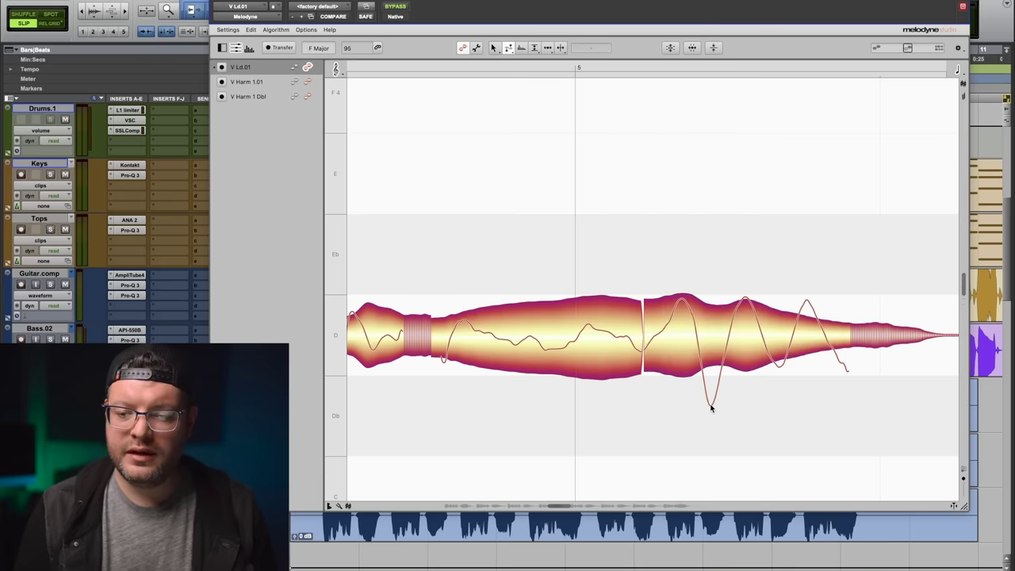
- Reduce the vibrato depth of the D note's final section, then return to the Pitch Tool
right_click(764, 330)
click(764, 330)
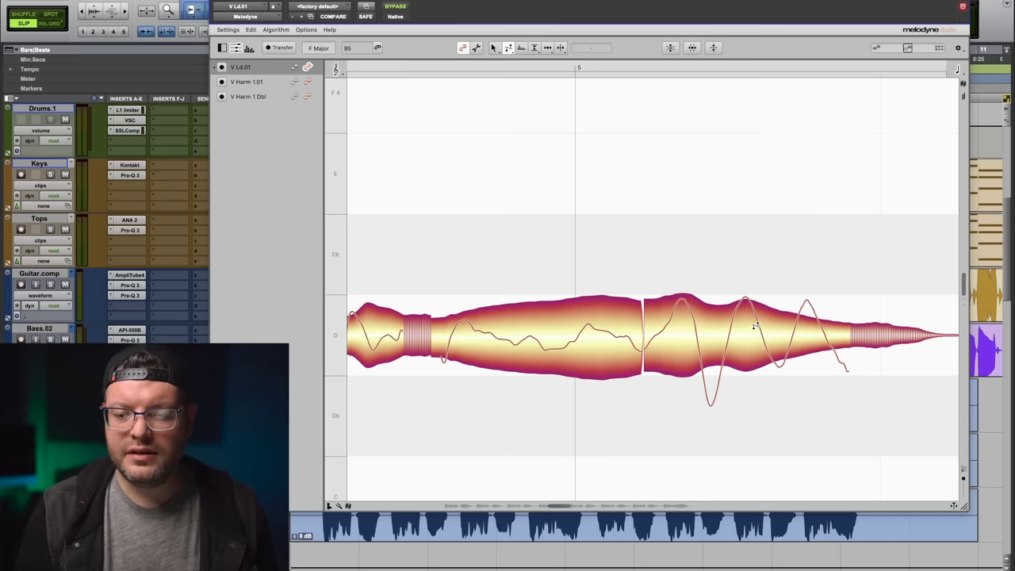
drag(753, 332, 776, 377)
right_click(765, 261)
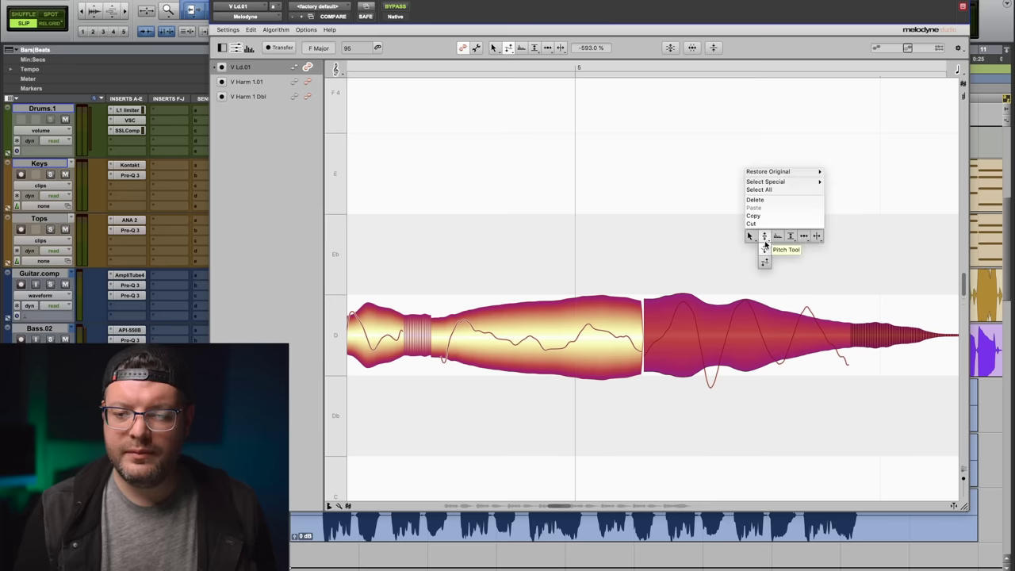
click(767, 238)
- Drag down with the Pitch Modulation Tool to shrink the sustained middle note's wobble
scroll(582, 298, left, 2)
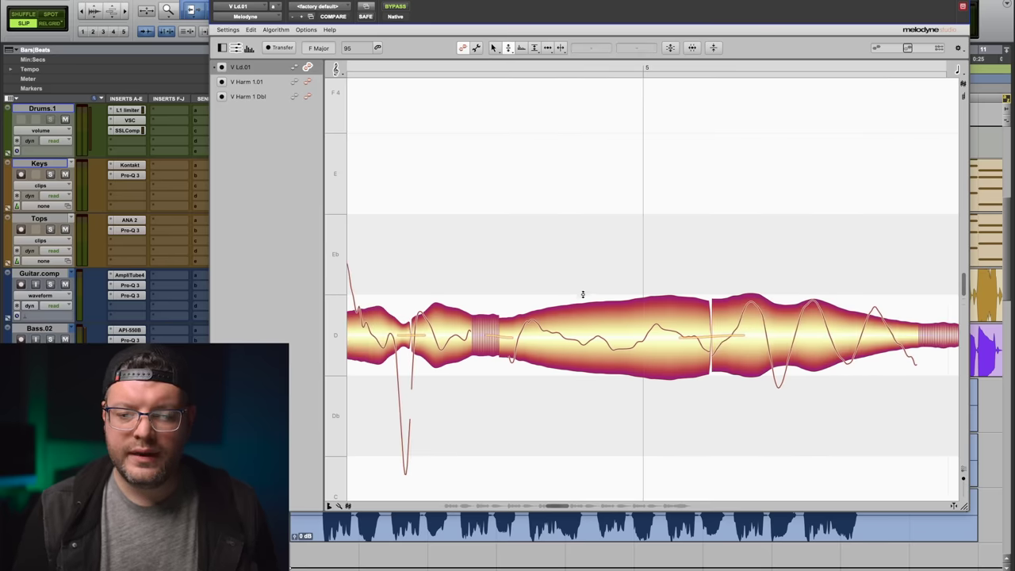
click(622, 339)
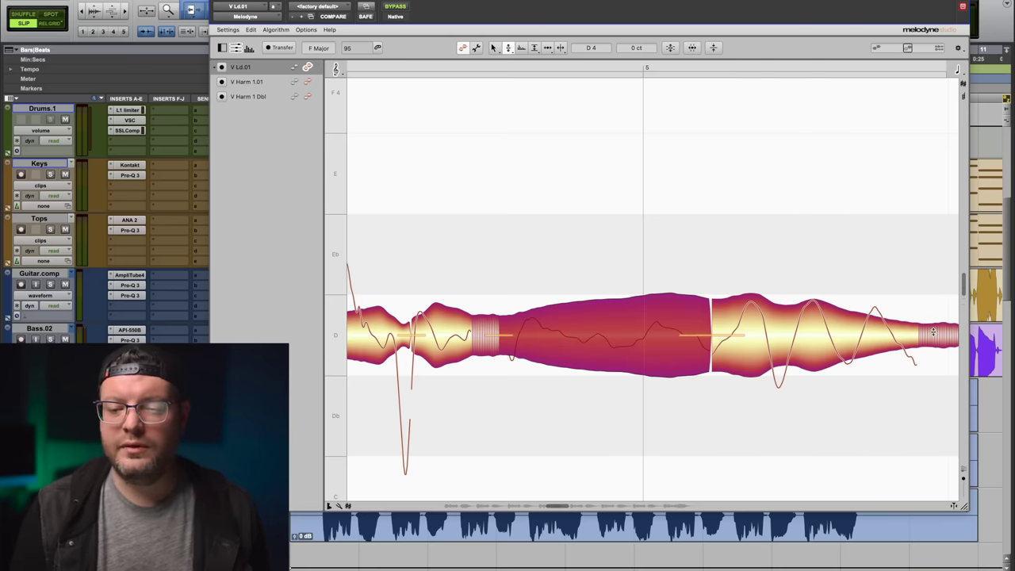
right_click(612, 257)
click(611, 280)
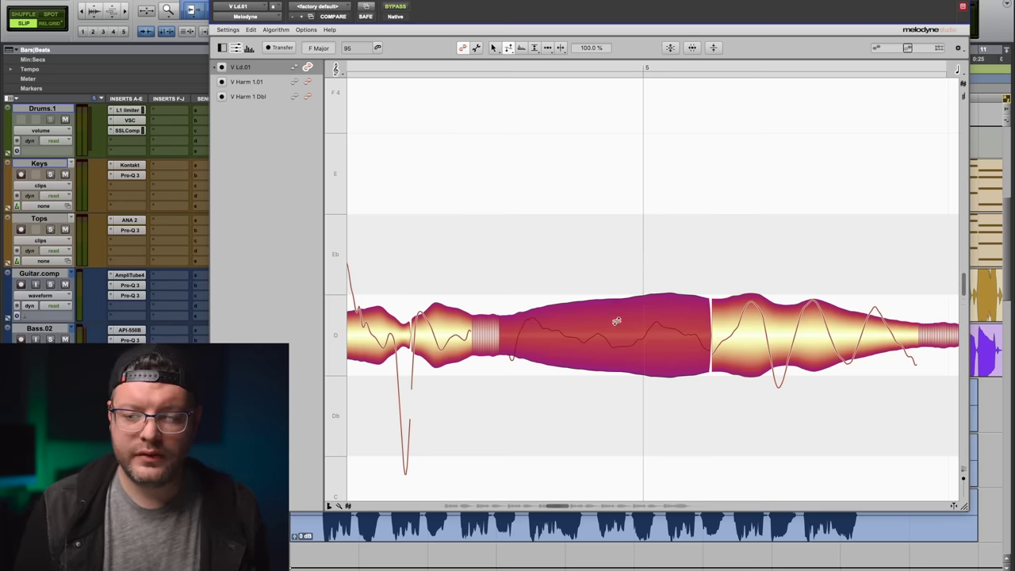
drag(616, 326, 633, 424)
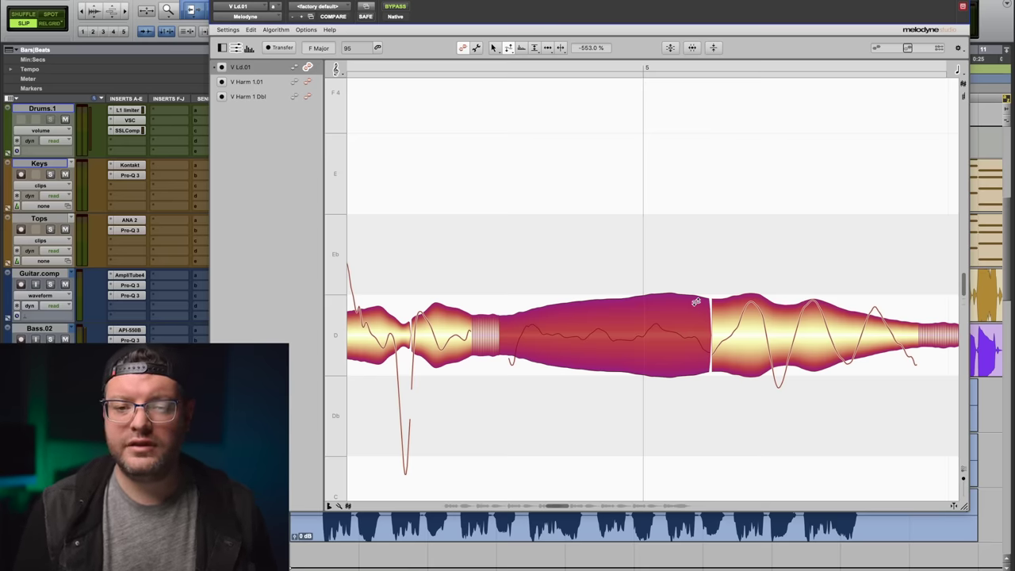
- Play the phrase back and stop it to hear the reduced wobble
key(space)
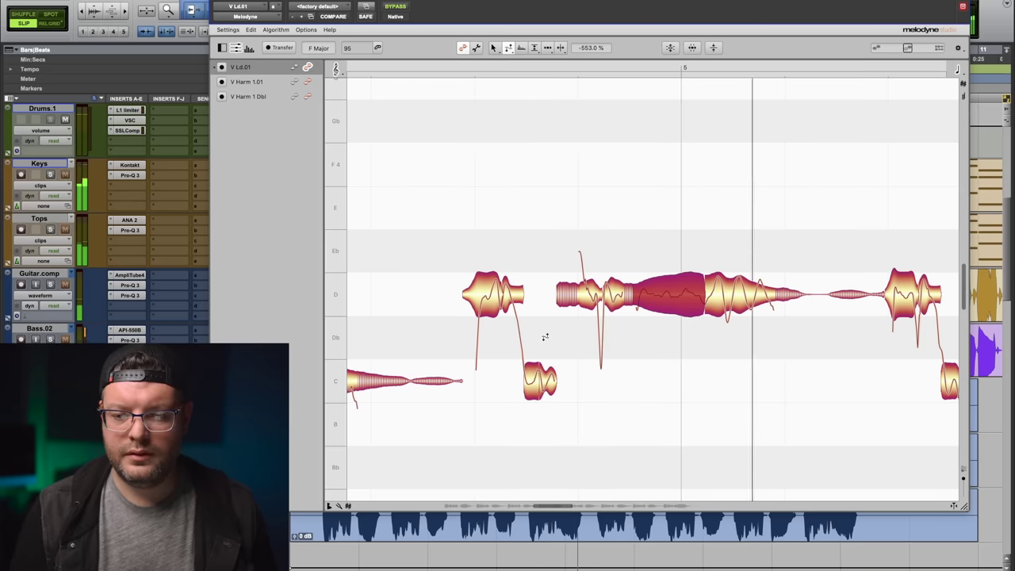
key(space)
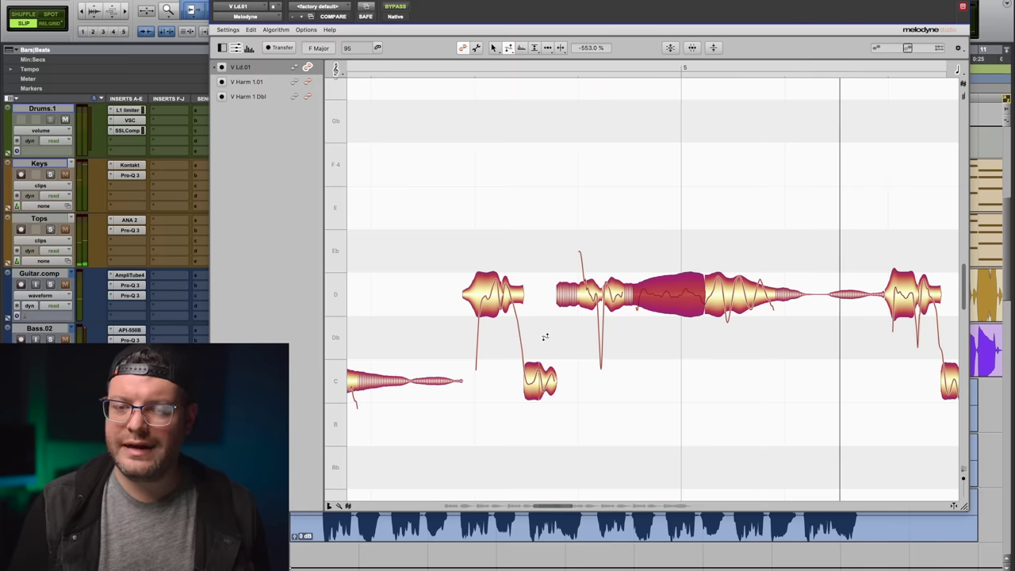
scroll(745, 360, up, 3)
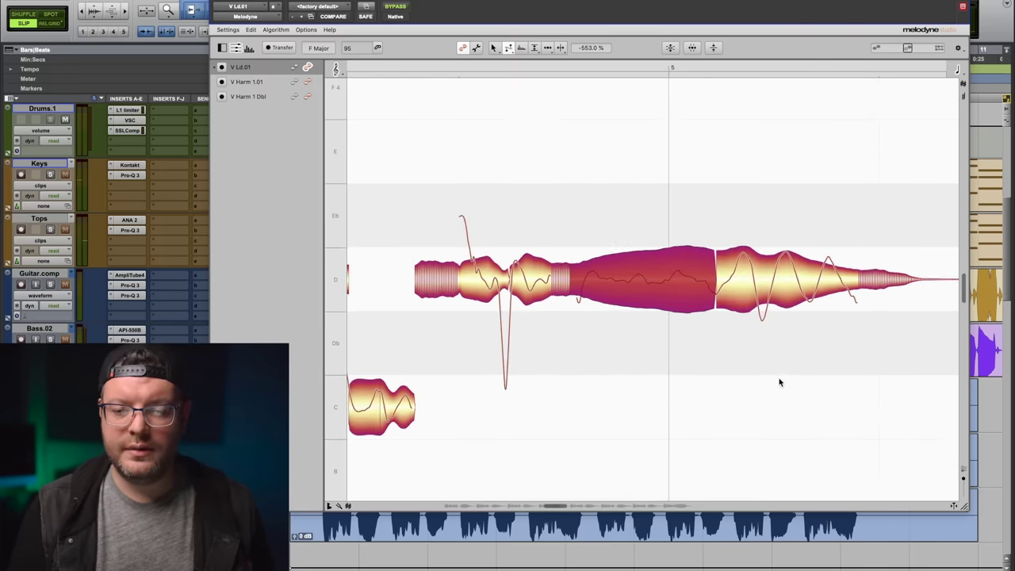
- Zoom in and split off the D note's short rising start with the Note Separation Tool
scroll(678, 349, up, 3)
scroll(705, 389, up, 3)
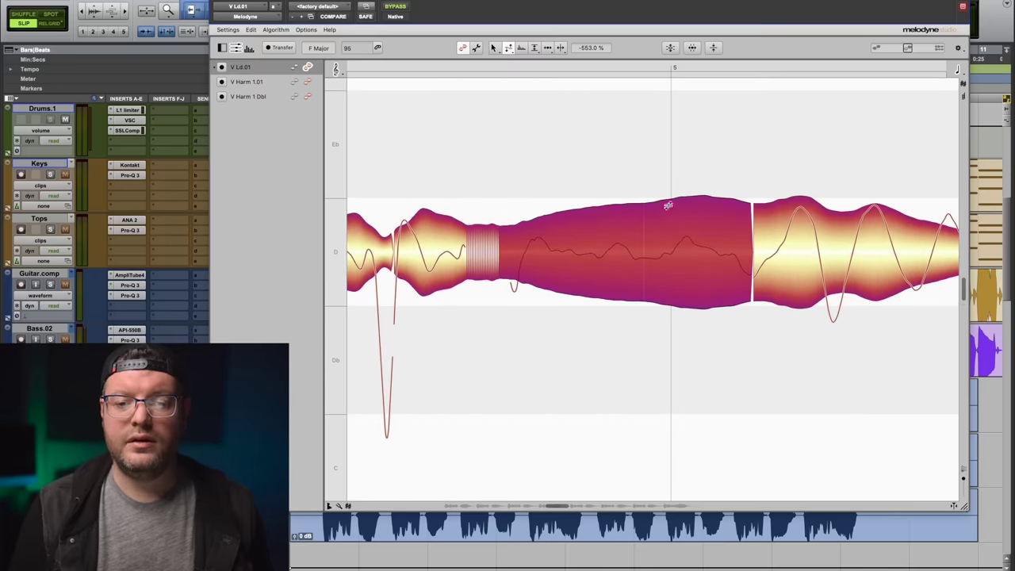
right_click(641, 129)
mouse_move(642, 131)
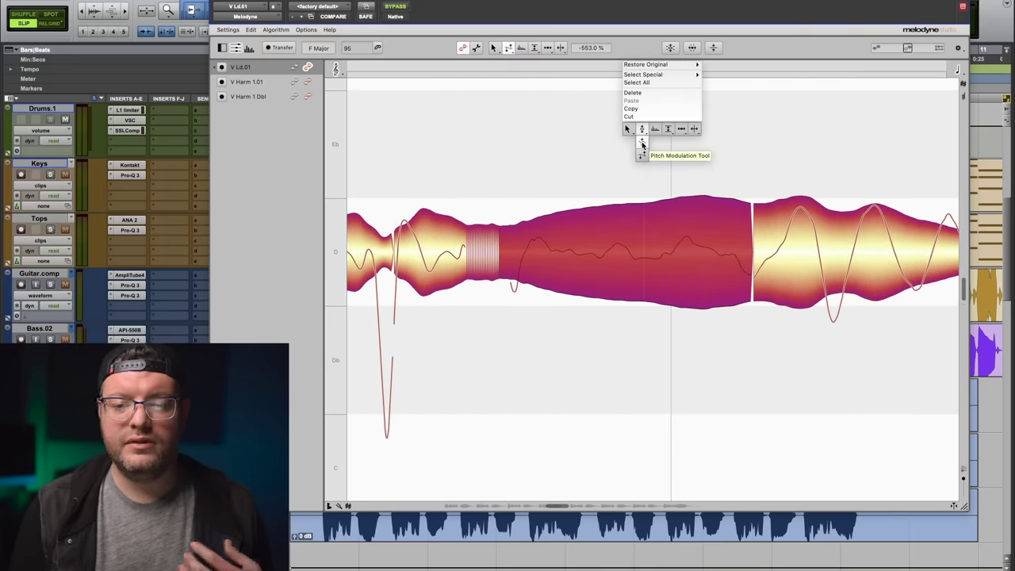
click(681, 129)
scroll(716, 253, up, 3)
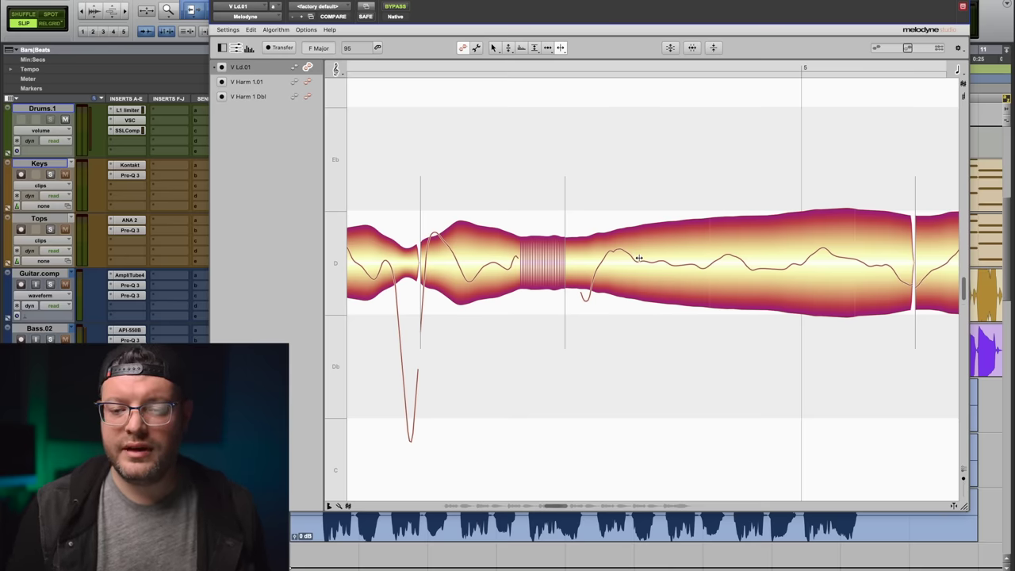
click(639, 257)
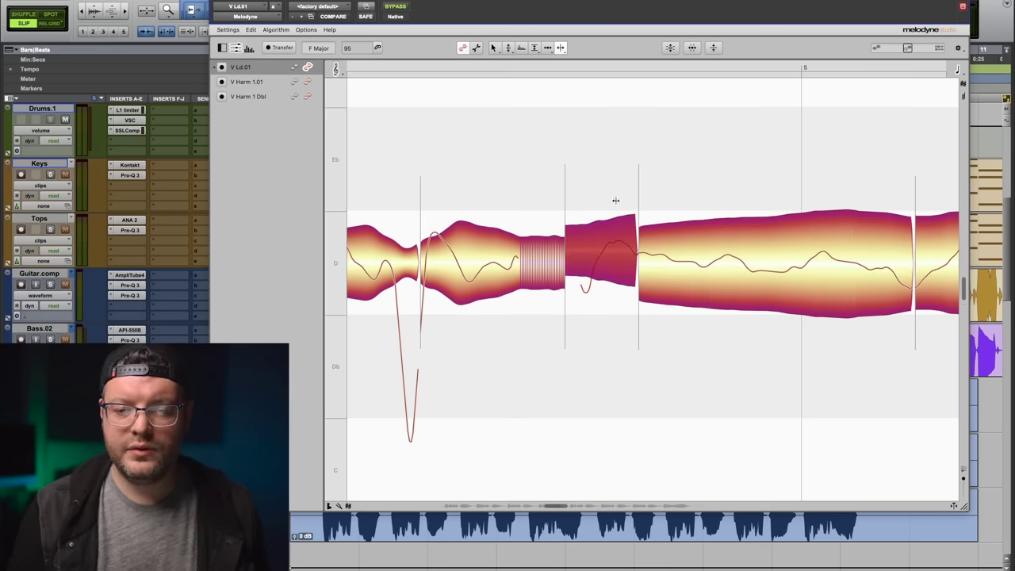
- Snap the long sustained body of the bar-5 D note exactly onto D4 at 0 ct
right_click(599, 168)
click(552, 164)
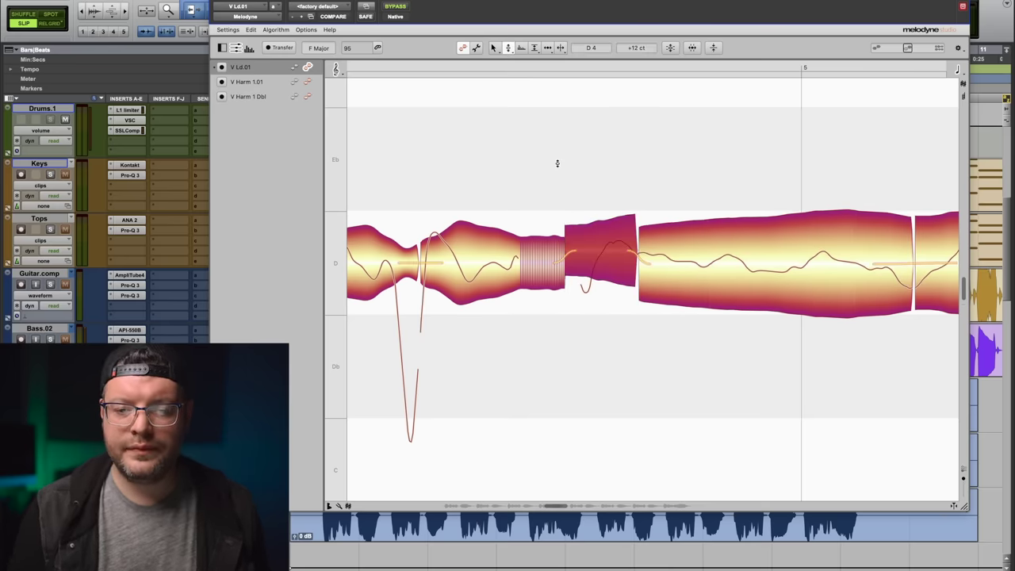
click(608, 252)
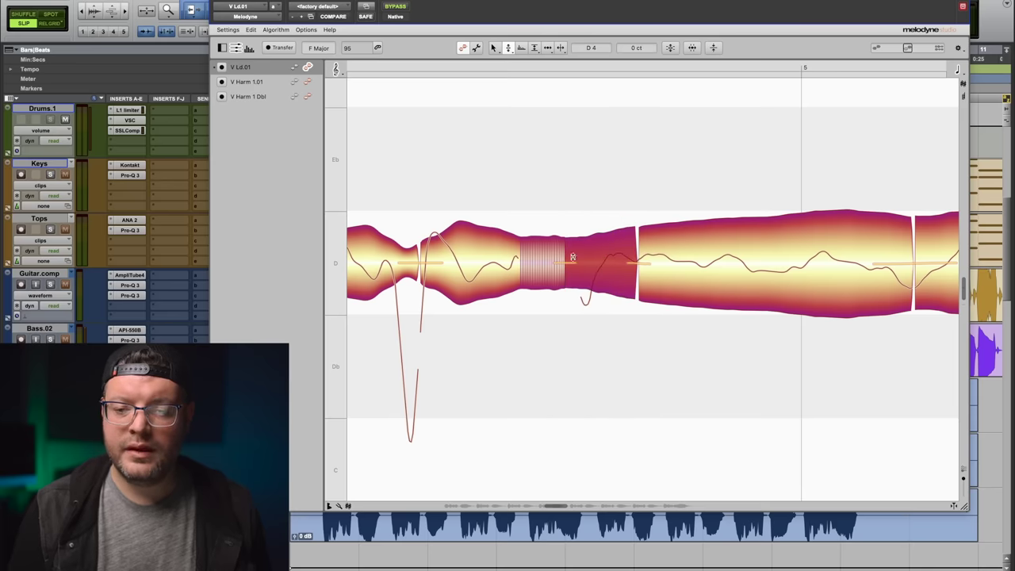
click(772, 270)
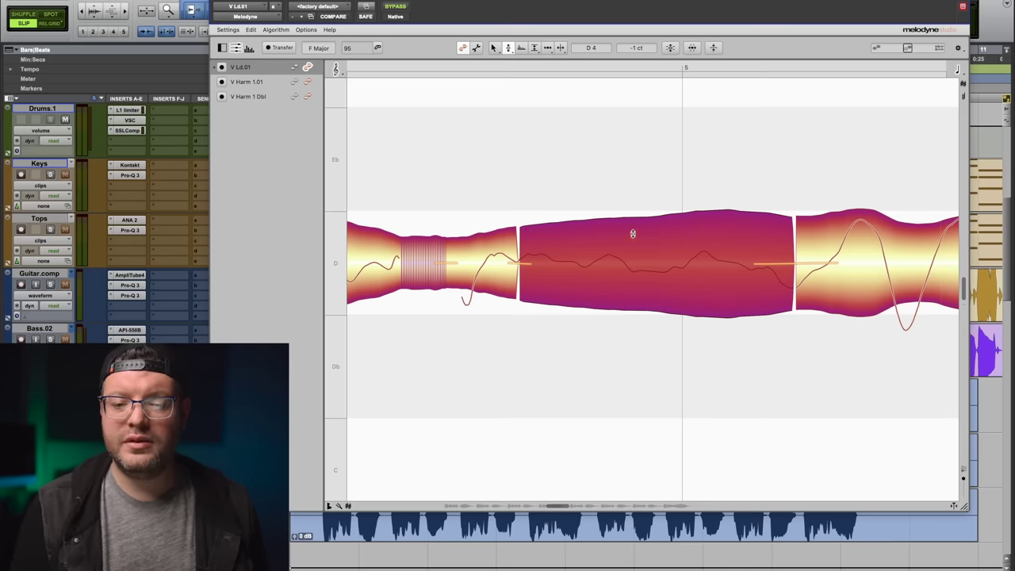
double_click(658, 266)
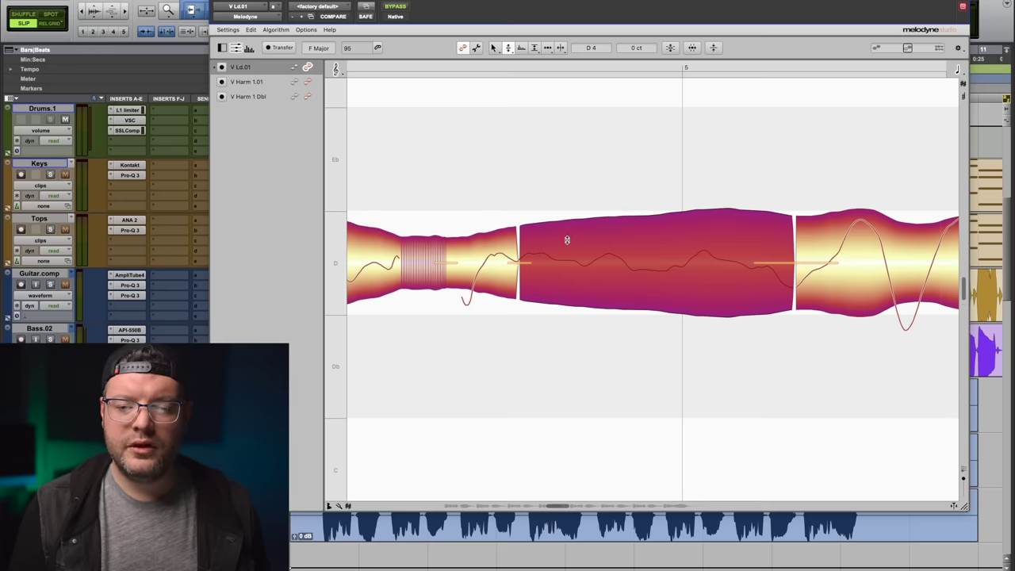
right_click(555, 190)
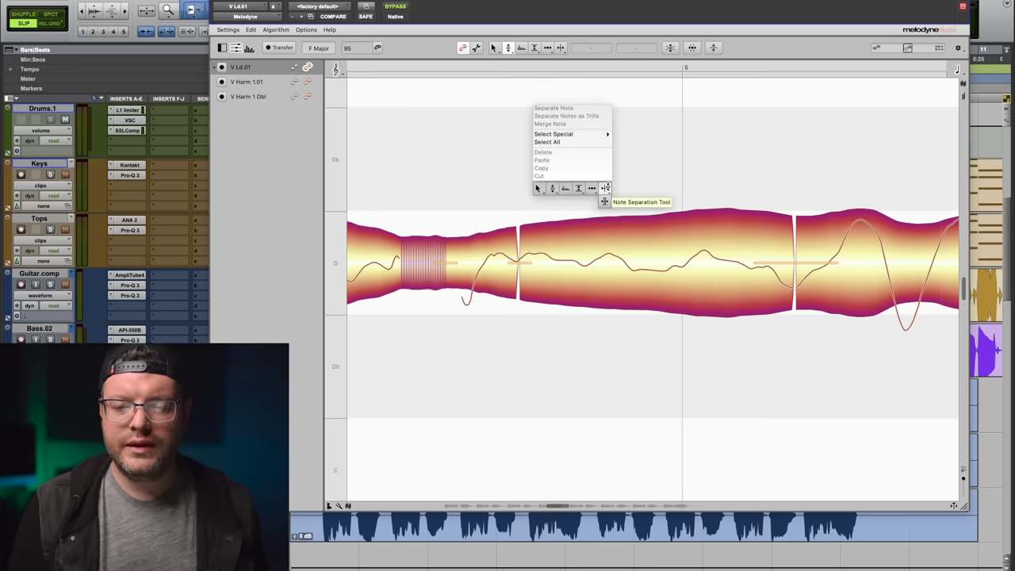
click(605, 188)
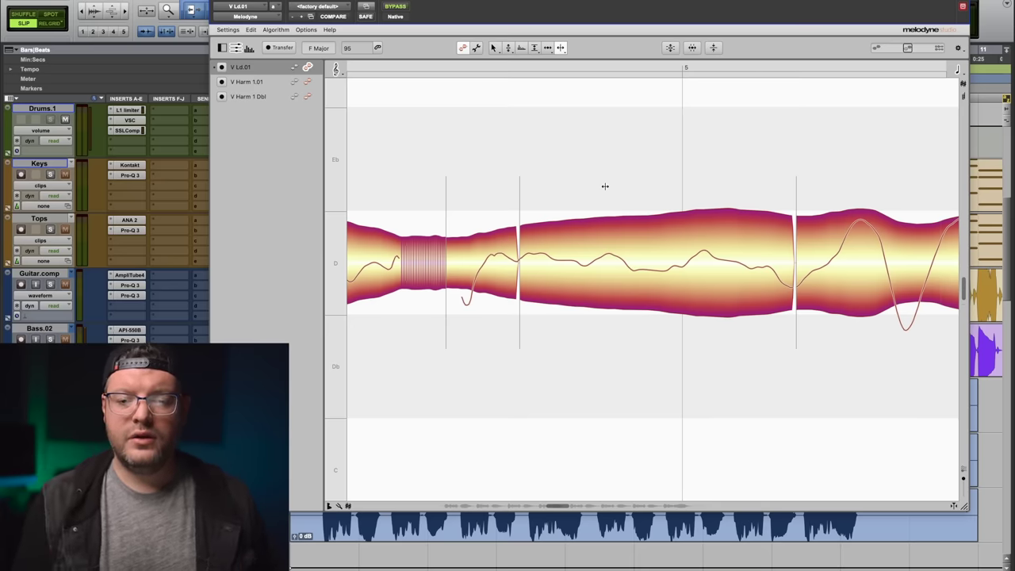
right_click(444, 262)
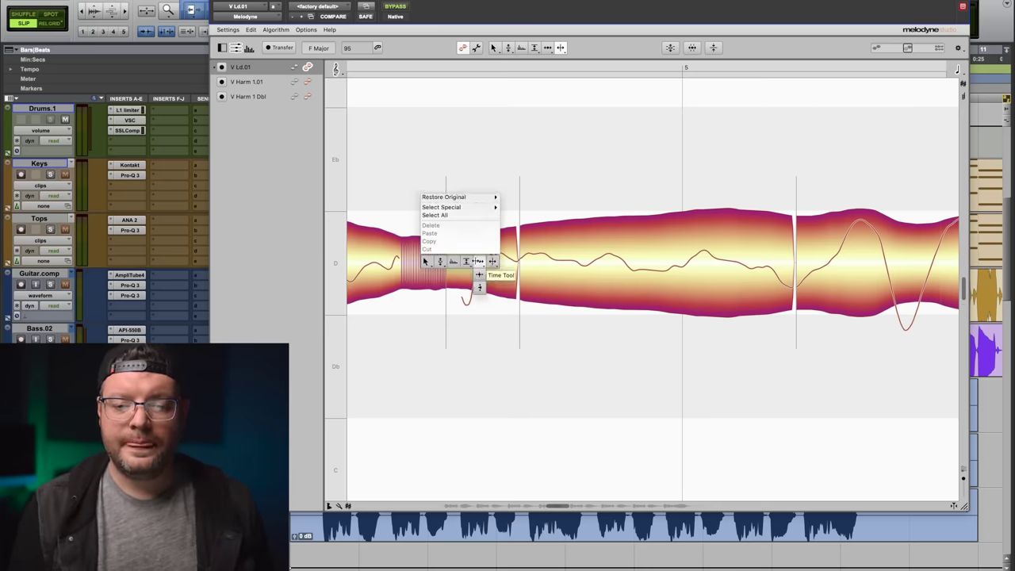
click(448, 259)
click(482, 264)
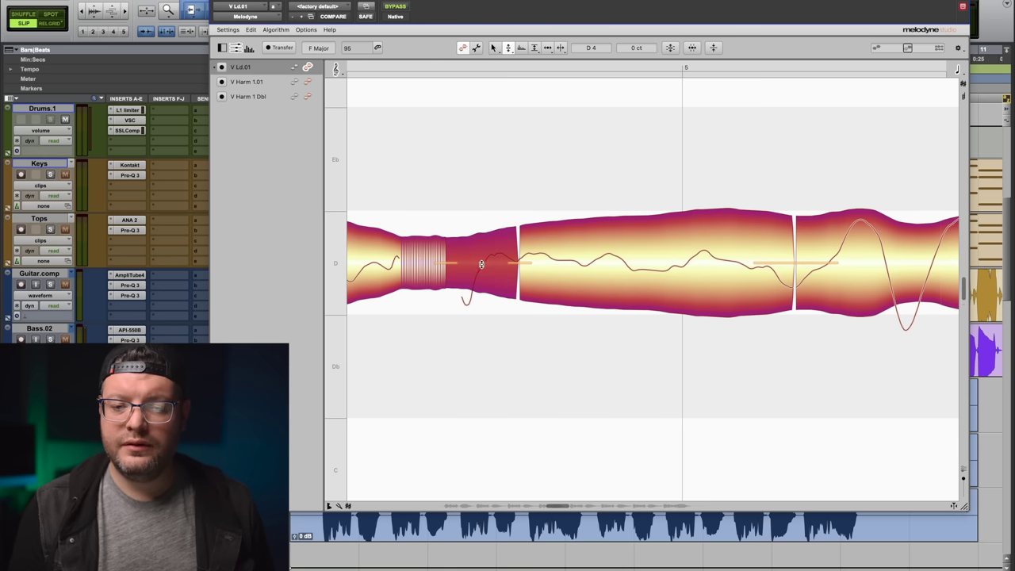
click(667, 265)
scroll(849, 269, right, 2)
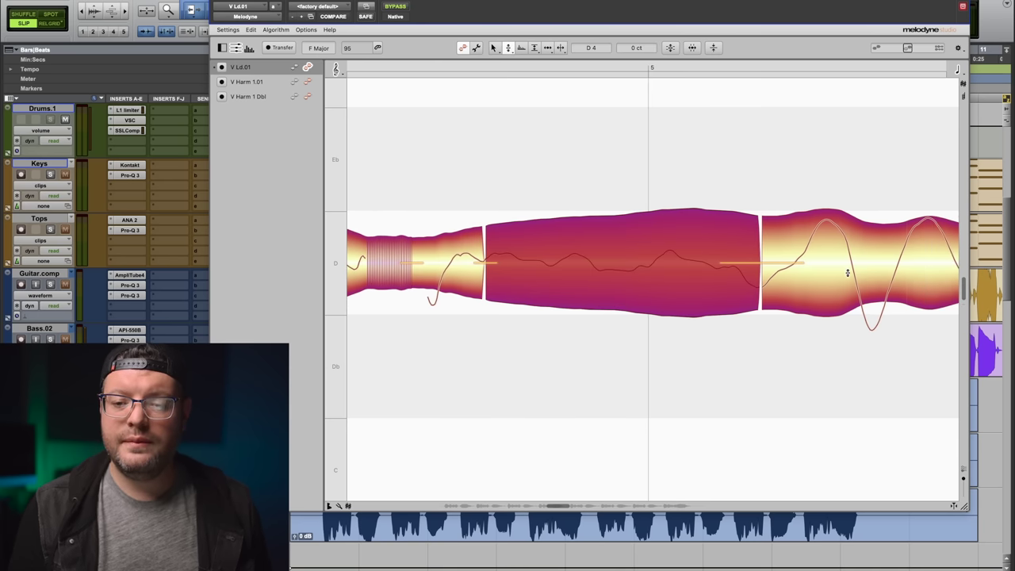
click(915, 269)
scroll(887, 272, down, 3)
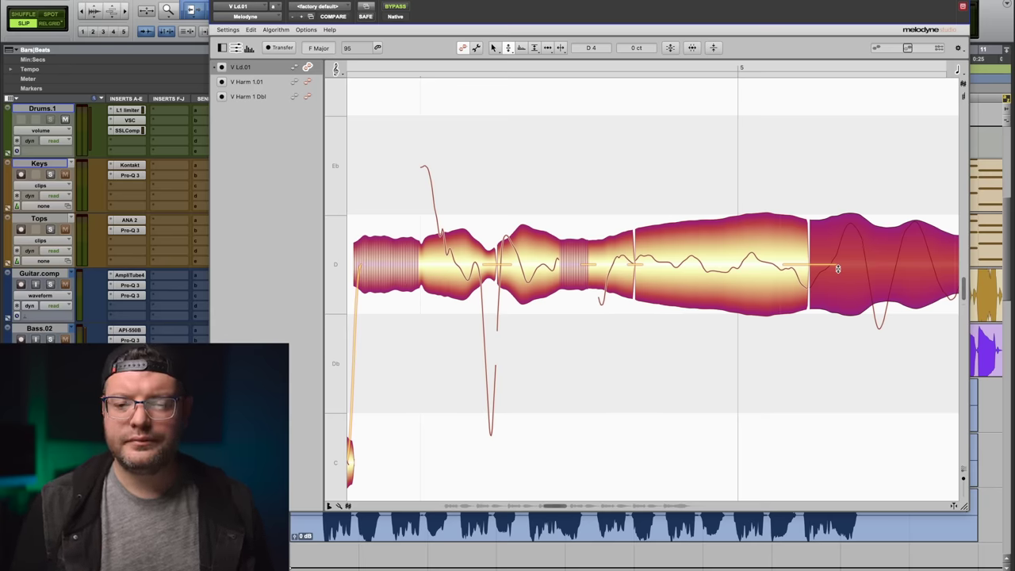
click(747, 200)
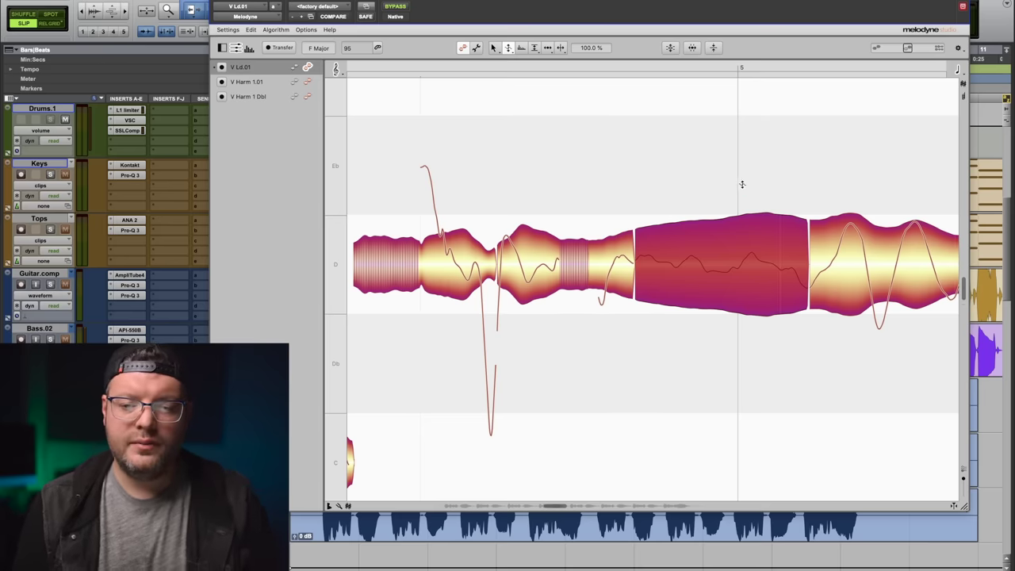
- Flatten the sustained note's pitch modulation completely and play the phrase to hear it
click(743, 195)
right_click(706, 194)
click(706, 191)
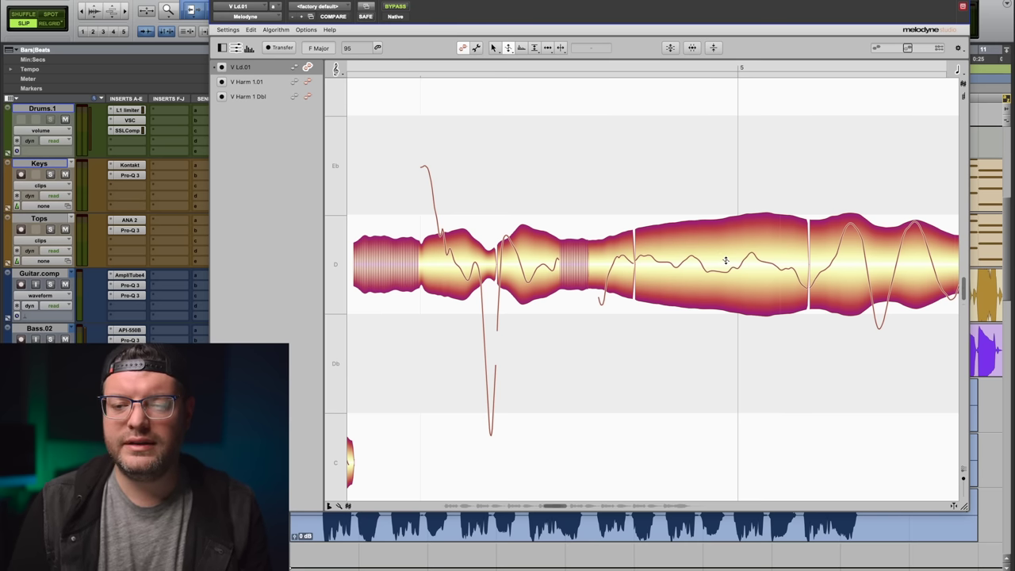
drag(726, 260, 726, 323)
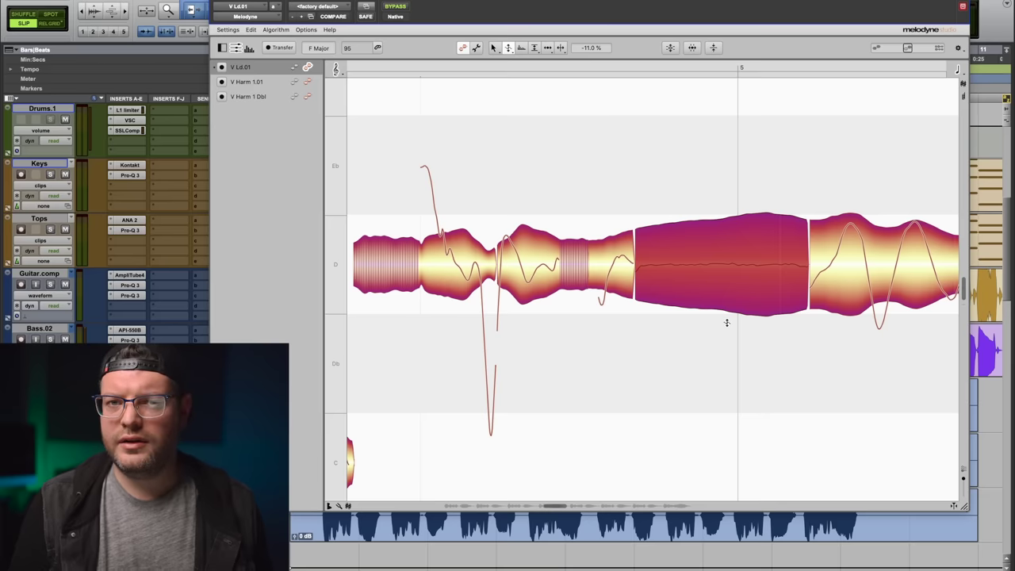
scroll(726, 322, down, 5)
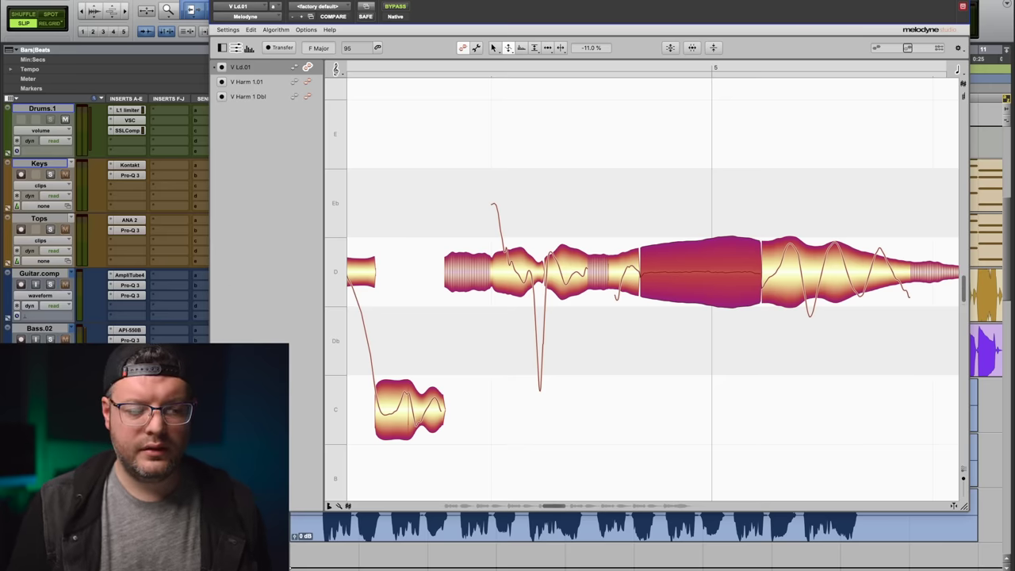
key(space)
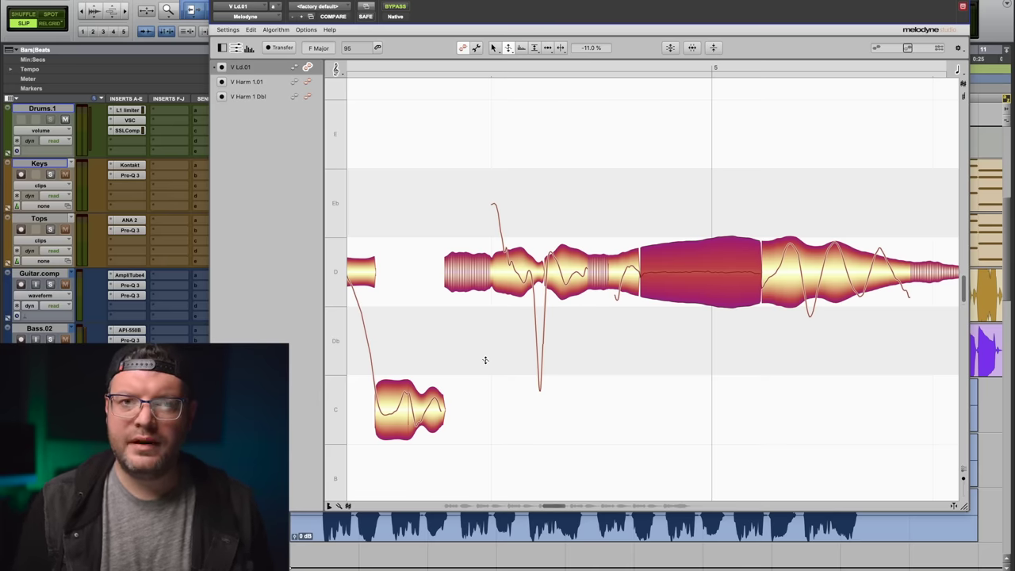
- Reset the sustained note's wobble, then reduce its pitch modulation to 85%
double_click(692, 275)
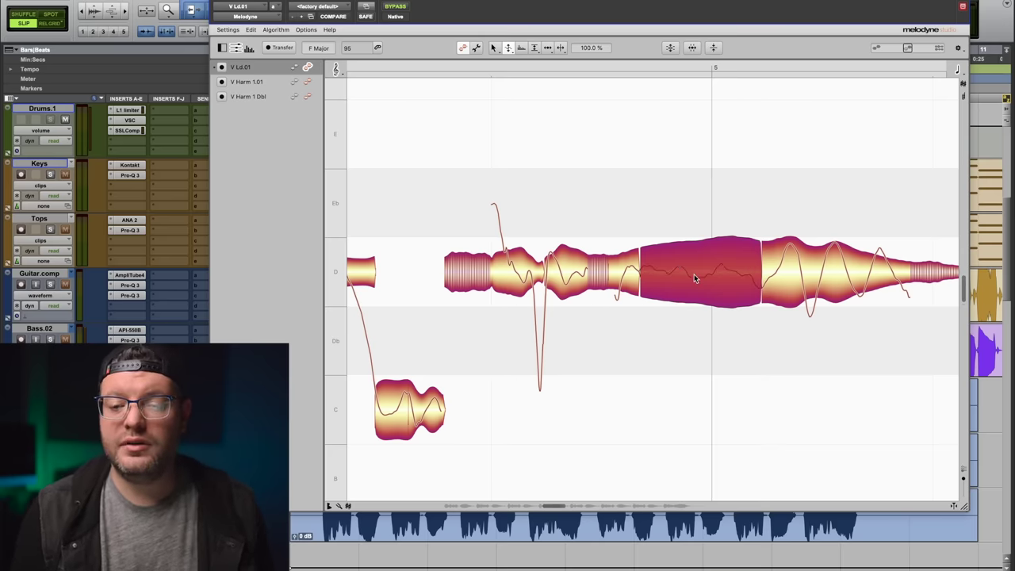
right_click(708, 211)
click(716, 197)
drag(736, 313, 713, 284)
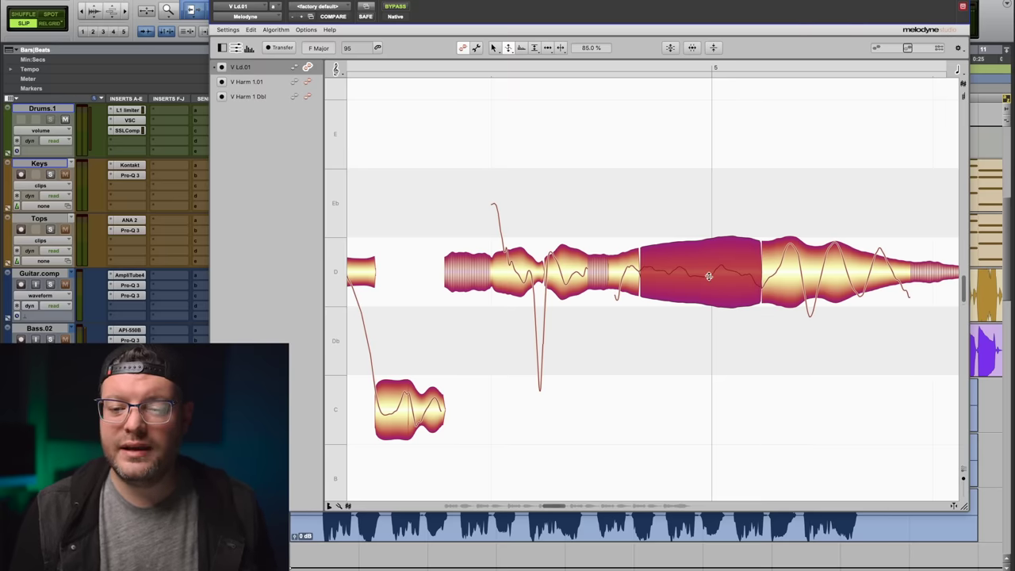